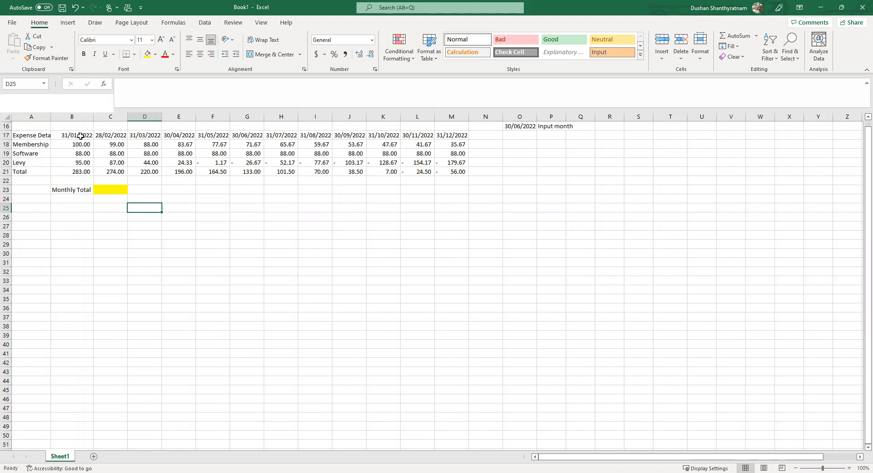
- Examine the expense table's month headers, January amounts, monthly totals, the Monthly Total cell and the input month in O16
{"action": "left_click_drag", "start_coordinate": [84, 135], "coordinate": [452, 137]}
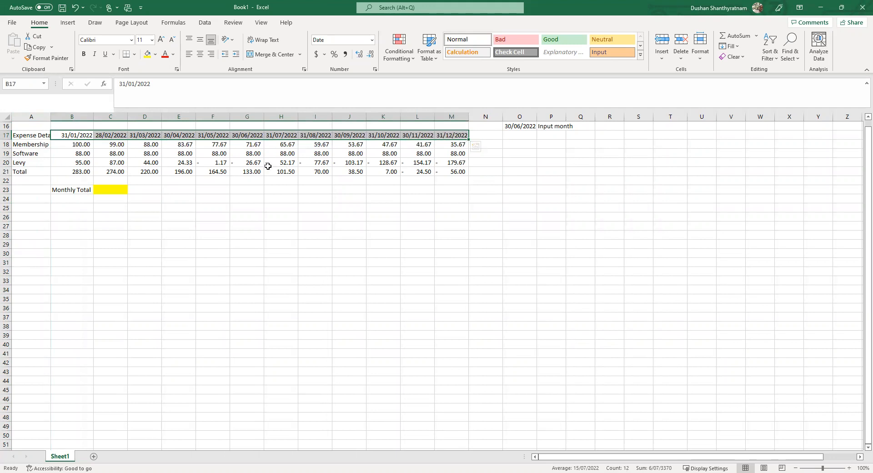
{"action": "left_click", "coordinate": [78, 144]}
{"action": "left_click", "coordinate": [80, 153]}
{"action": "left_click", "coordinate": [81, 161]}
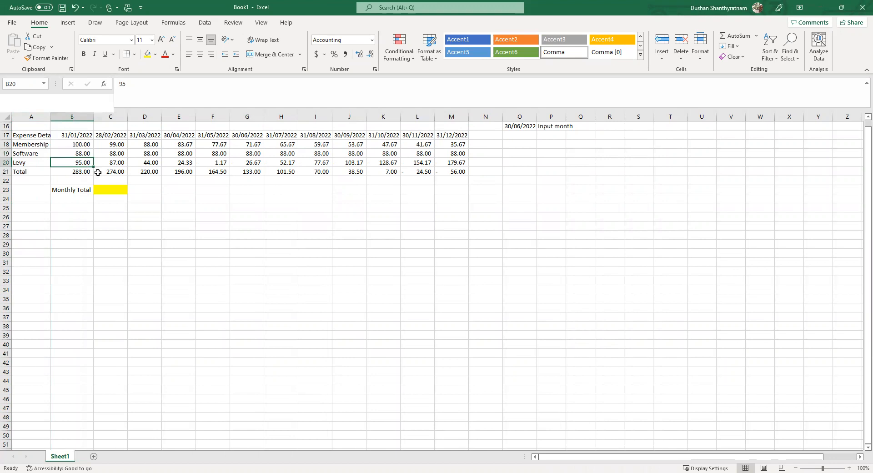
{"action": "left_click", "coordinate": [77, 171]}
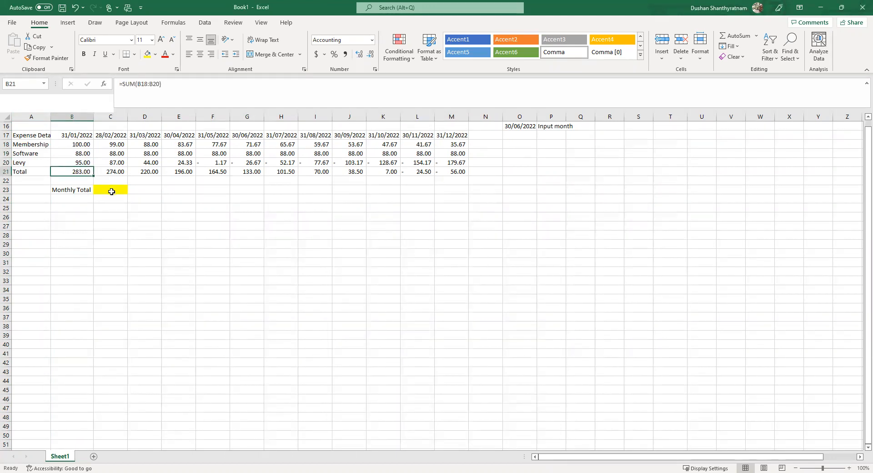
{"action": "left_click", "coordinate": [112, 190]}
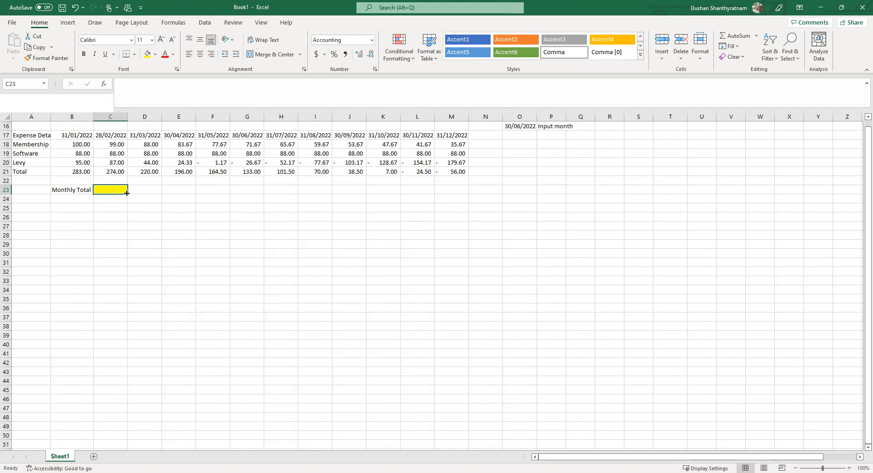
{"action": "left_click", "coordinate": [522, 127]}
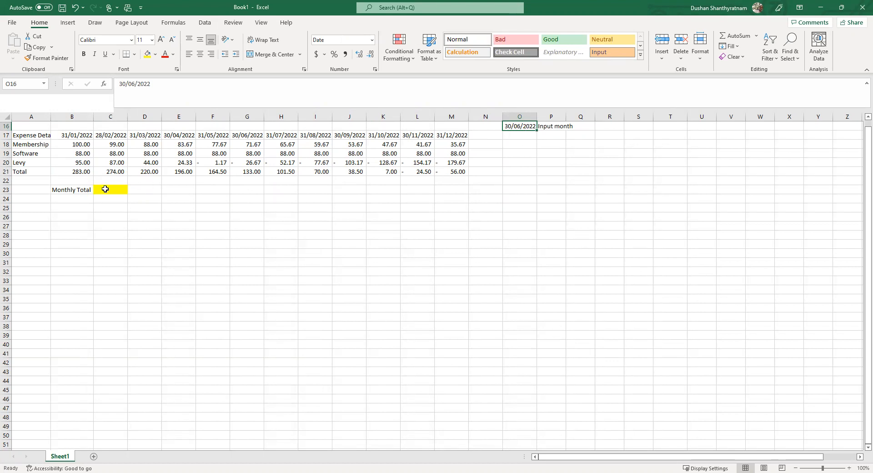
{"action": "left_click", "coordinate": [105, 189]}
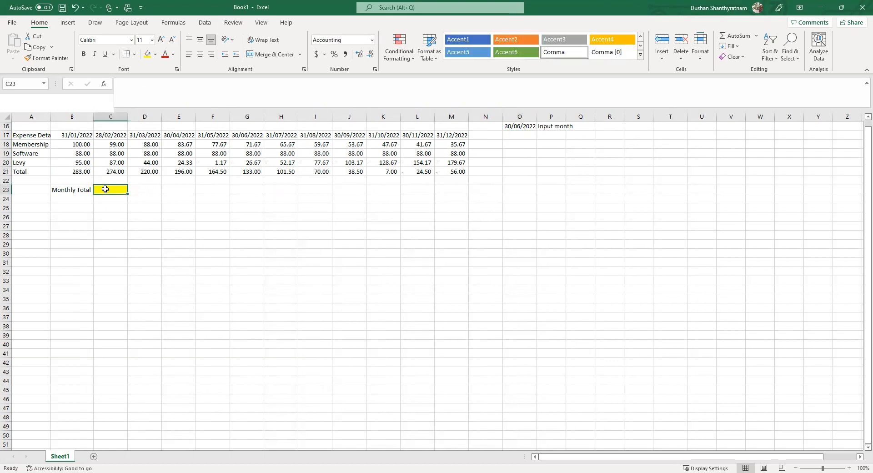
{"action": "left_click", "coordinate": [252, 173]}
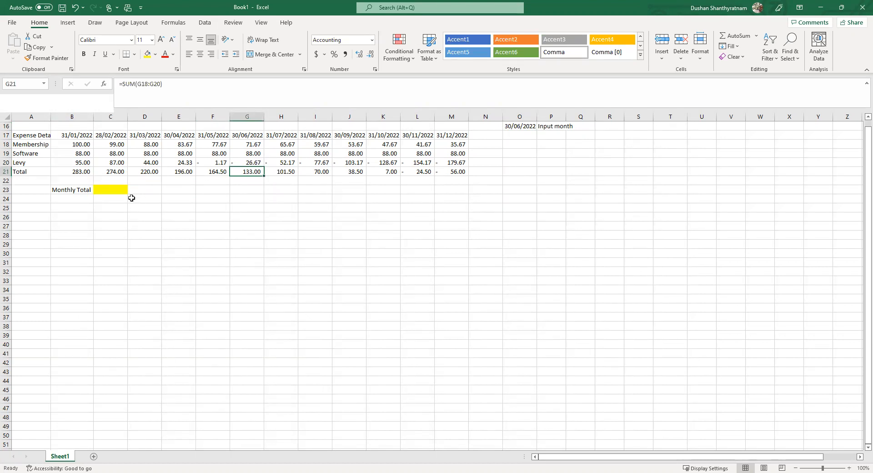
- Insert an HLOOKUP function in the yellow Monthly Total cell C23, using the input month in O16 as its lookup value
{"action": "left_click", "coordinate": [112, 191]}
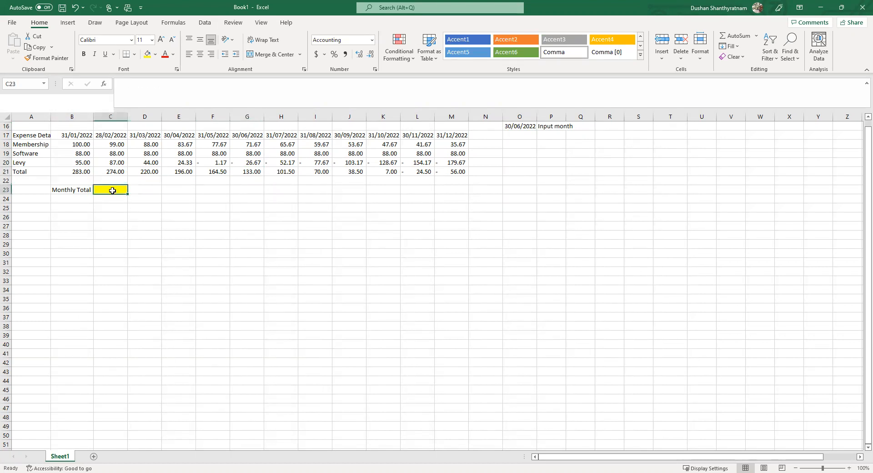
{"action": "left_click", "coordinate": [104, 85]}
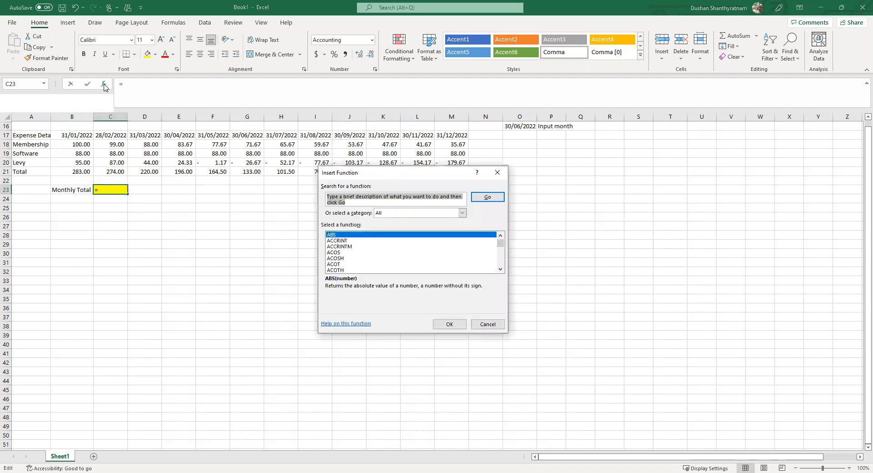
{"action": "left_click", "coordinate": [336, 252]}
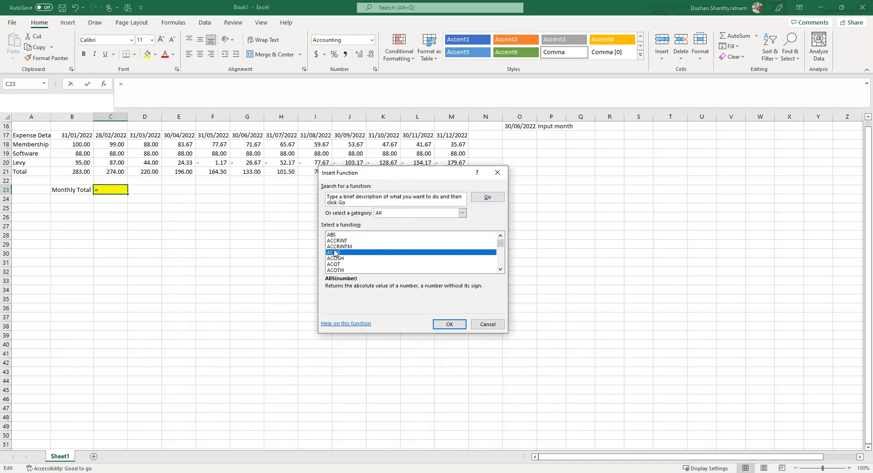
{"action": "type", "text": "hl"}
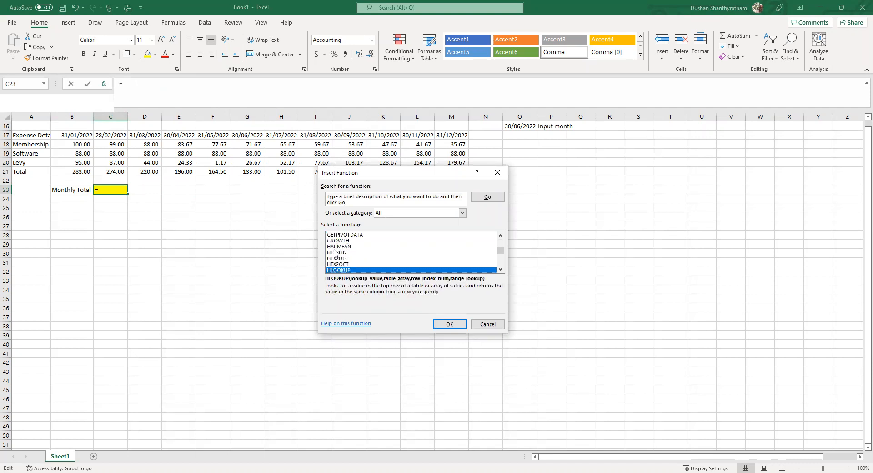
{"action": "left_click", "coordinate": [455, 324]}
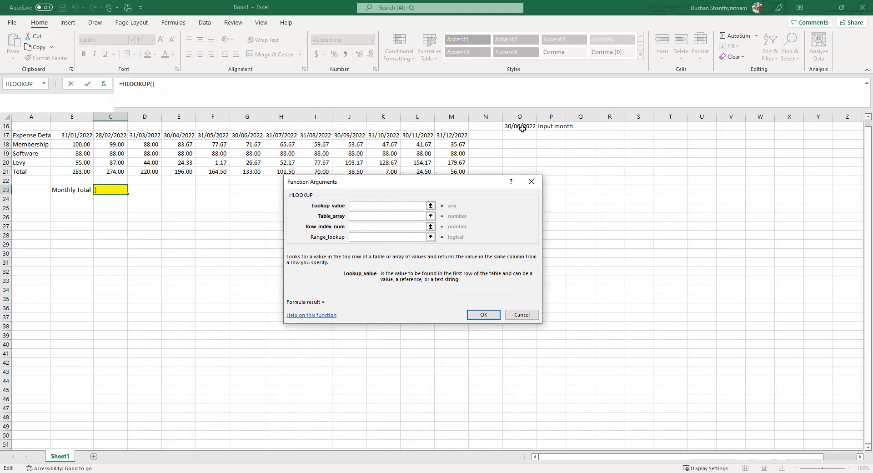
{"action": "left_click", "coordinate": [522, 128]}
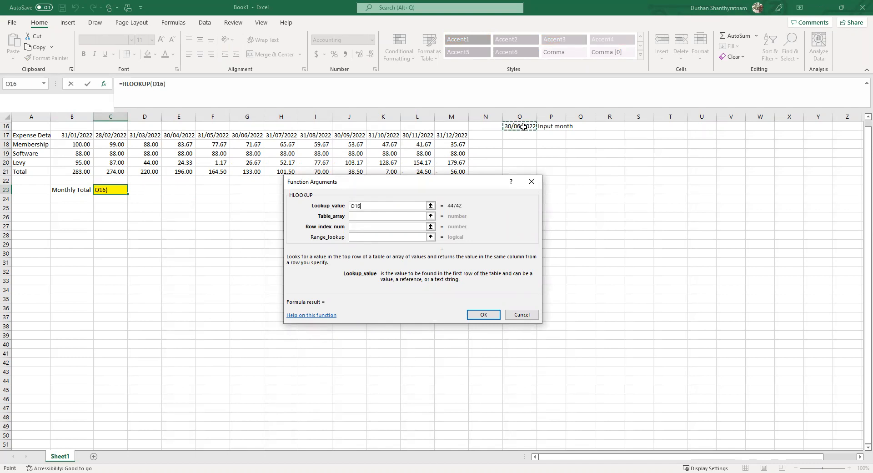
- Set the HLOOKUP table array to the whole expense table as the absolute range $A$17:$M$21
{"action": "left_click", "coordinate": [362, 216]}
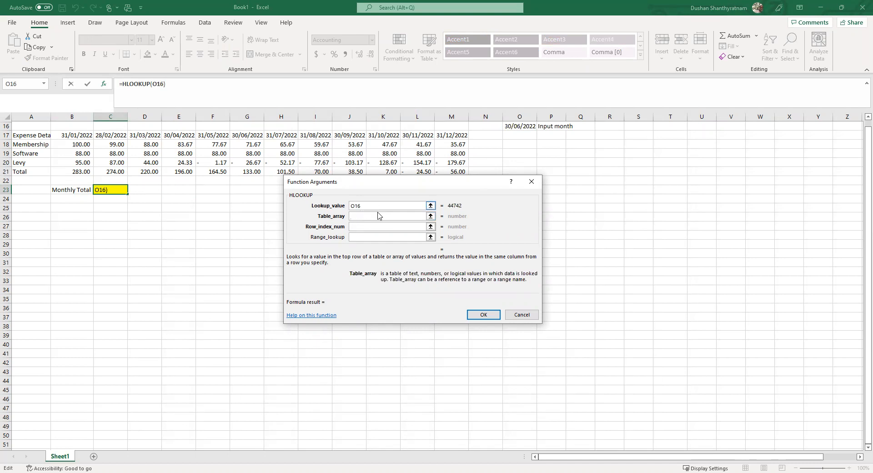
{"action": "left_click_drag", "start_coordinate": [31, 135], "coordinate": [452, 171]}
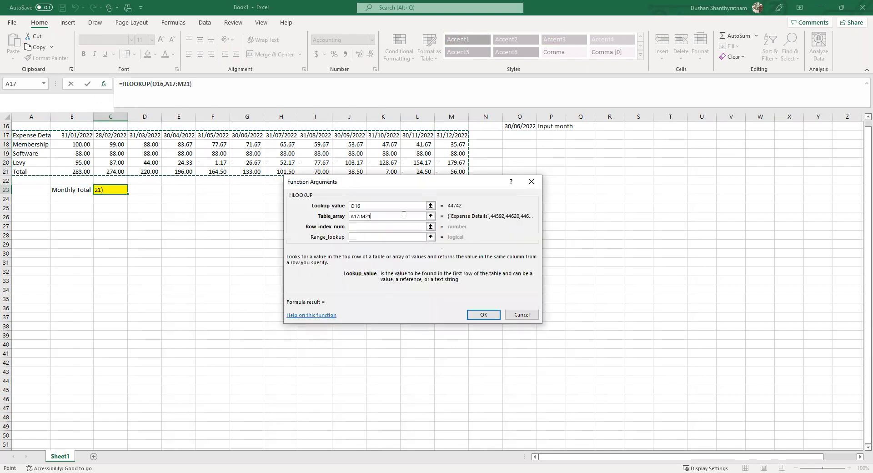
{"action": "left_click", "coordinate": [360, 216]}
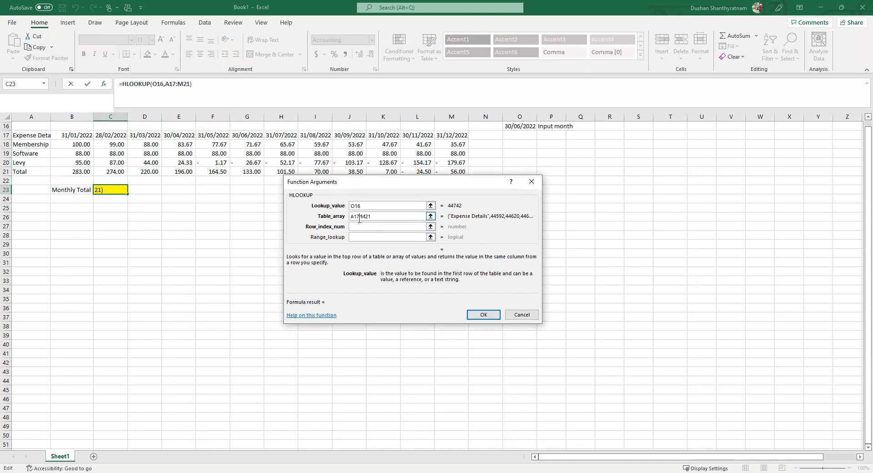
{"action": "key", "text": "F4"}
{"action": "left_click", "coordinate": [382, 216]}
{"action": "key", "text": "F4"}
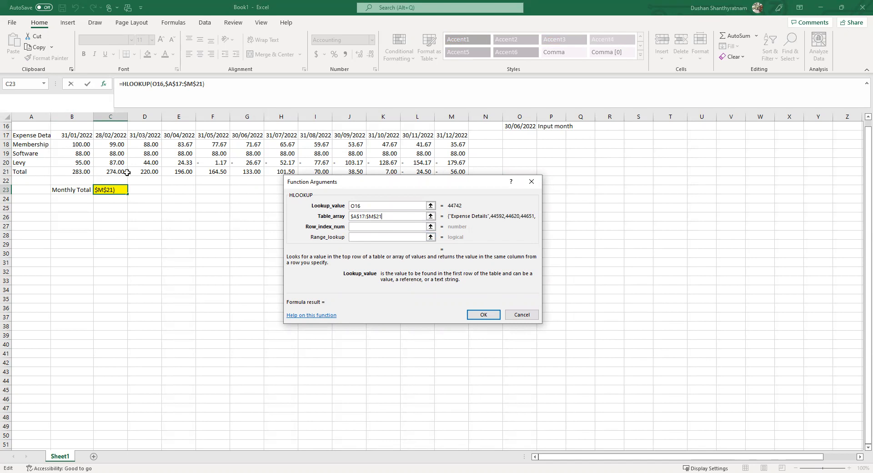
- Complete the HLOOKUP with row index number 5, and compare its result with the June total in the table
{"action": "left_click", "coordinate": [362, 229]}
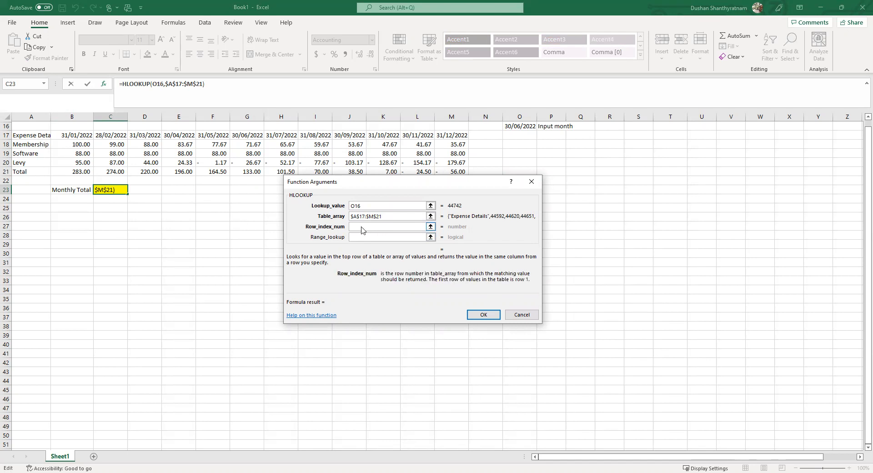
{"action": "type", "text": "5"}
{"action": "left_click", "coordinate": [482, 315]}
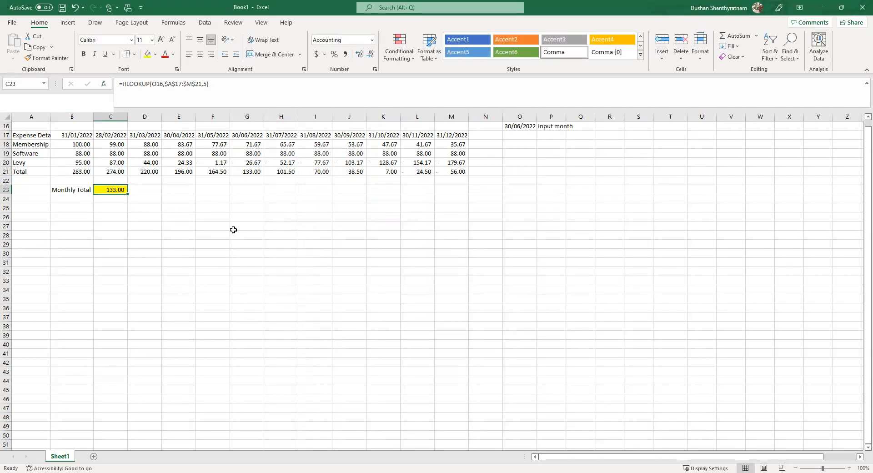
{"action": "left_click", "coordinate": [249, 172]}
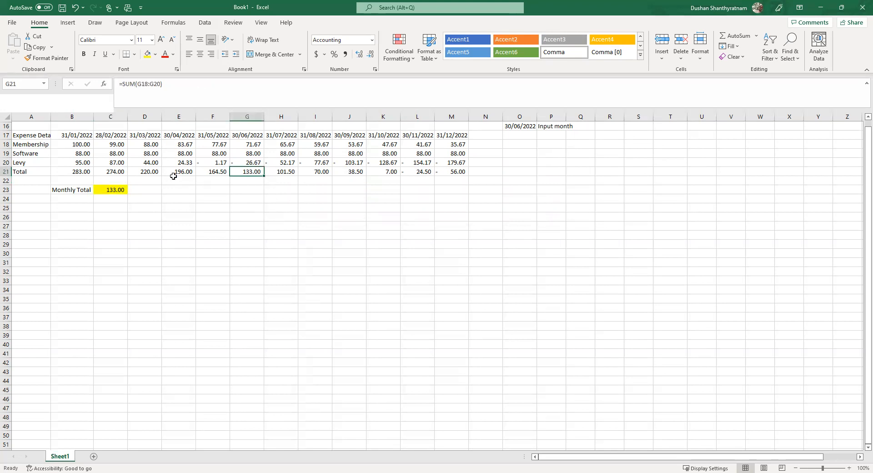
{"action": "left_click", "coordinate": [112, 189]}
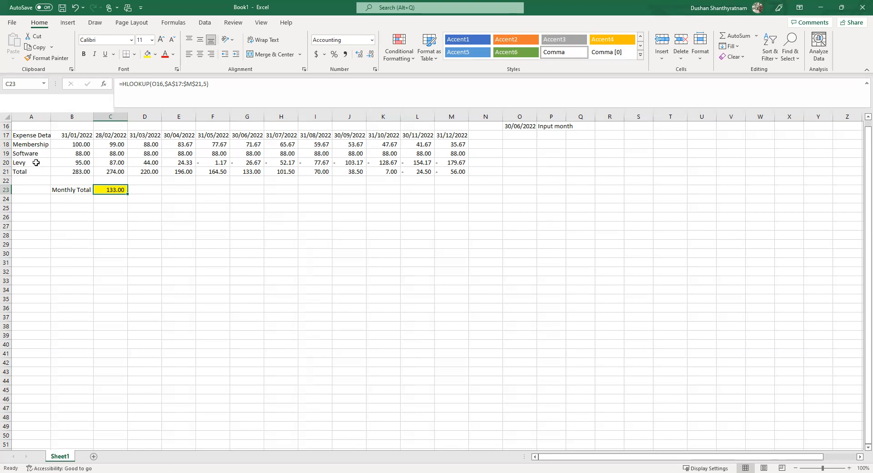
- Insert a new blank column before the expense description column A
{"action": "left_click", "coordinate": [32, 117]}
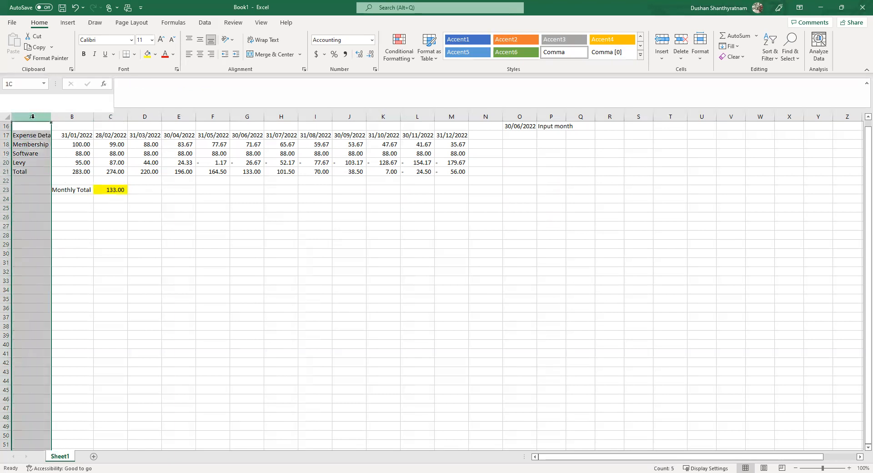
{"action": "right_click", "coordinate": [34, 117]}
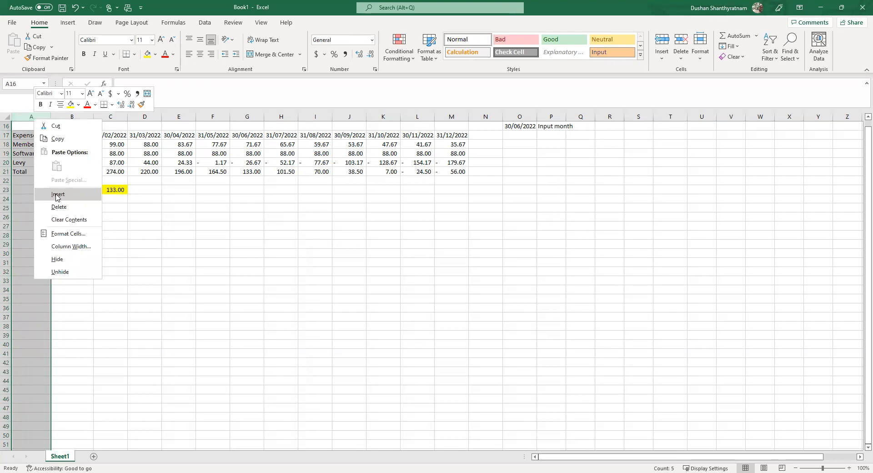
{"action": "left_click", "coordinate": [58, 196]}
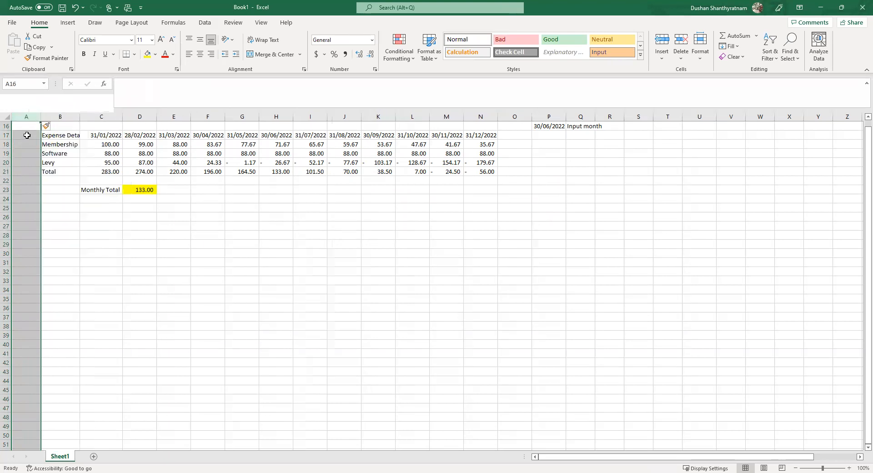
- Number the expense table's rows 1 to 5 in cells A17 through A21
{"action": "left_click", "coordinate": [27, 135]}
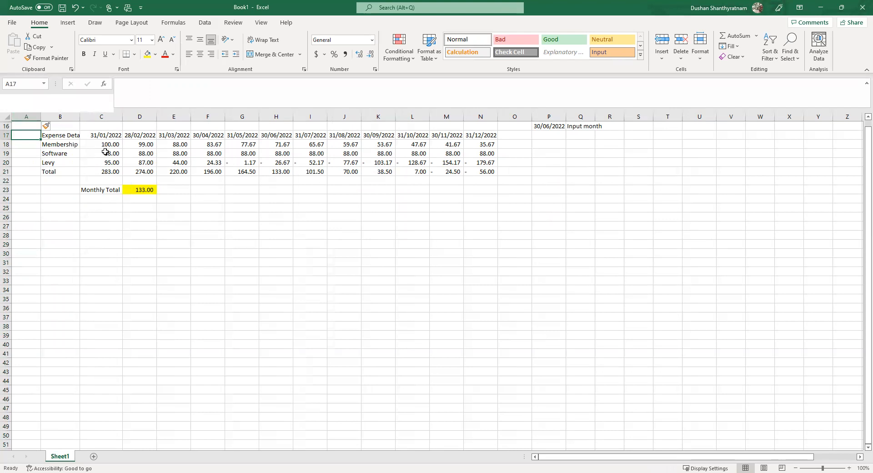
{"action": "type", "text": "1"}
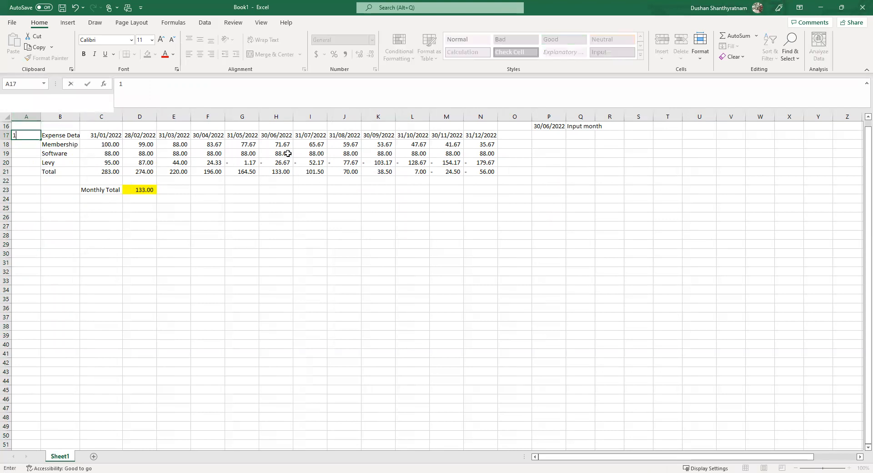
{"action": "key", "text": "Return"}
{"action": "type", "text": "2"}
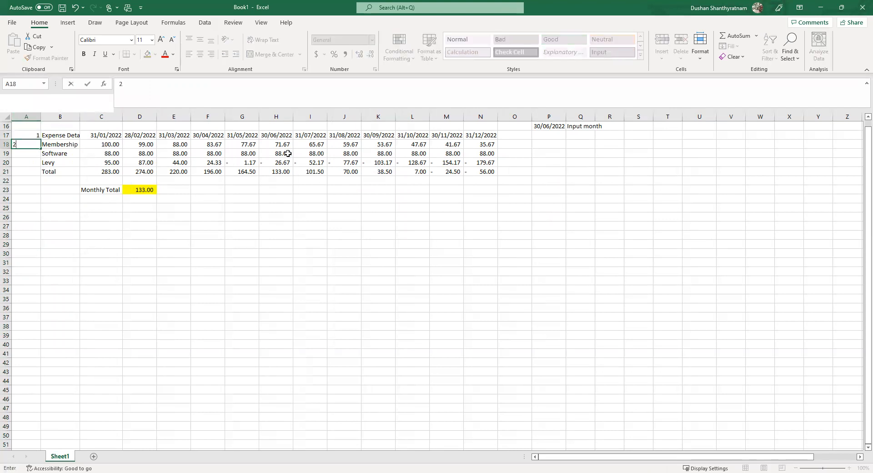
{"action": "key", "text": "Return"}
{"action": "type", "text": "3"}
{"action": "key", "text": "Return"}
{"action": "type", "text": "4"}
{"action": "key", "text": "Return"}
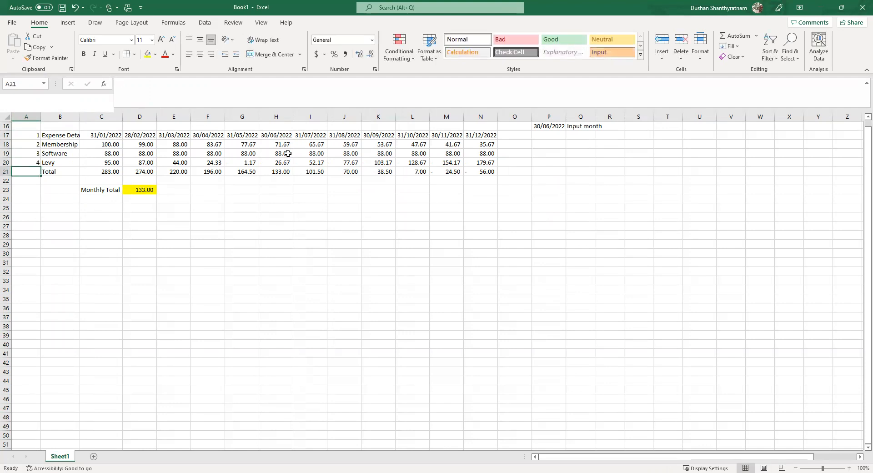
{"action": "type", "text": "5"}
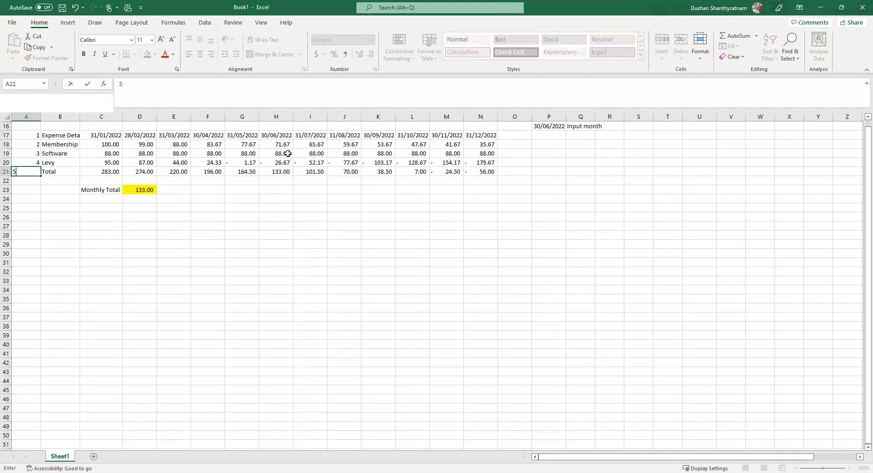
{"action": "key", "text": "Return"}
- Edit the Monthly Total formula in D23 to use table range $A$17:$N$21 and cell A21 as the row index
{"action": "left_click", "coordinate": [142, 190]}
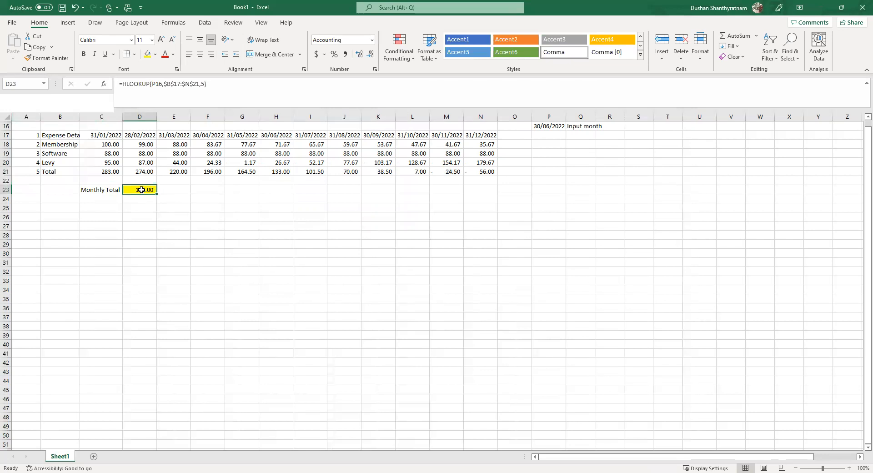
{"action": "double_click", "coordinate": [142, 190]}
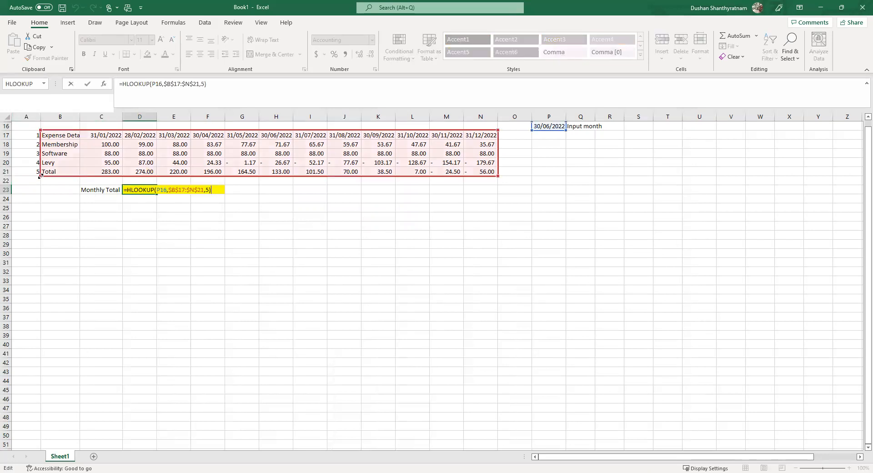
{"action": "left_click_drag", "start_coordinate": [25, 174], "coordinate": [22, 174]}
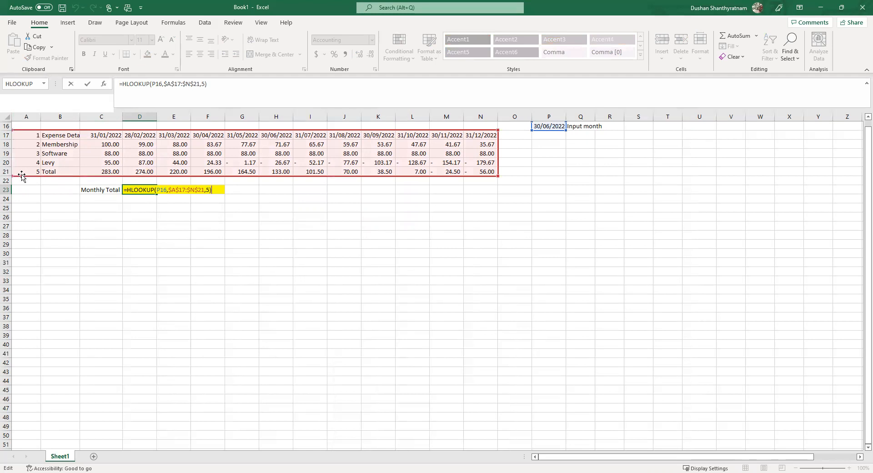
{"action": "double_click", "coordinate": [203, 83]}
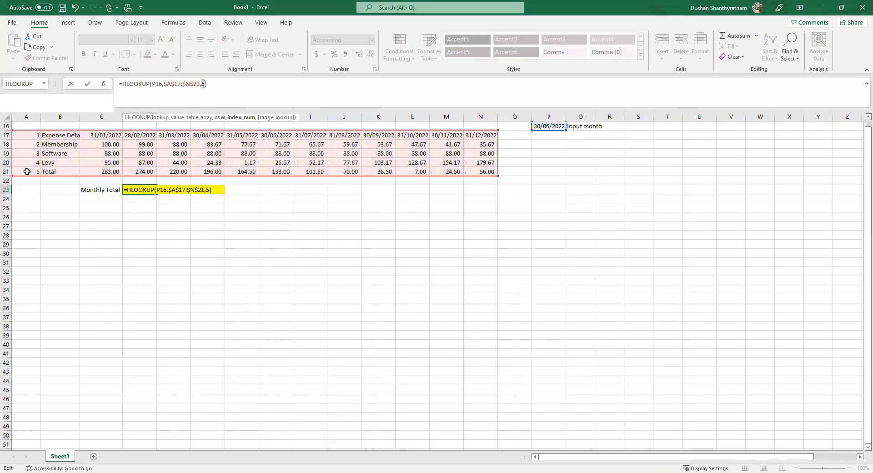
{"action": "left_click", "coordinate": [27, 172]}
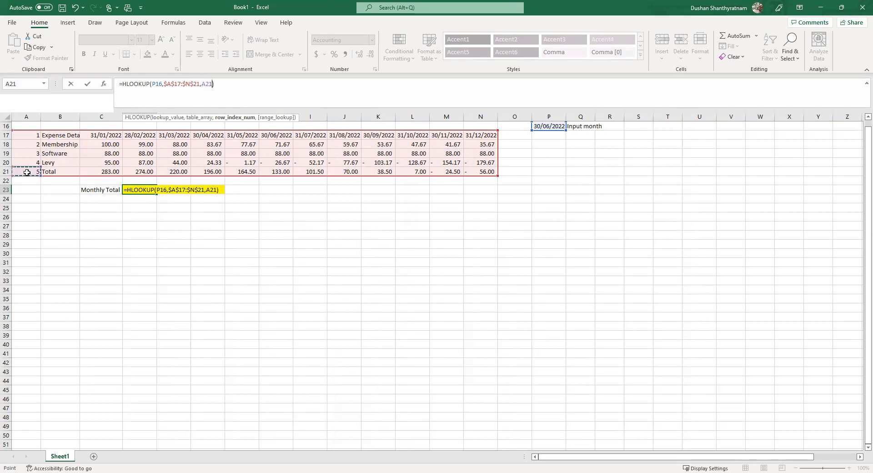
{"action": "key", "text": "Return"}
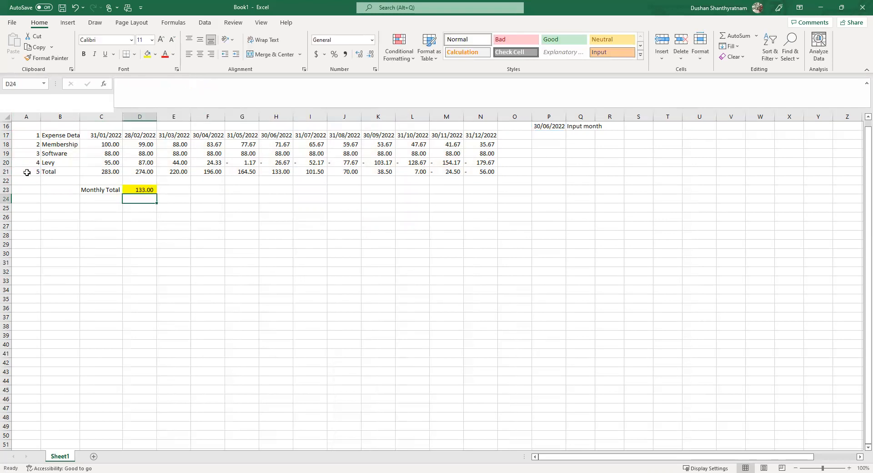
- Replace the number in cell A17 with the header ID
{"action": "left_click", "coordinate": [143, 191]}
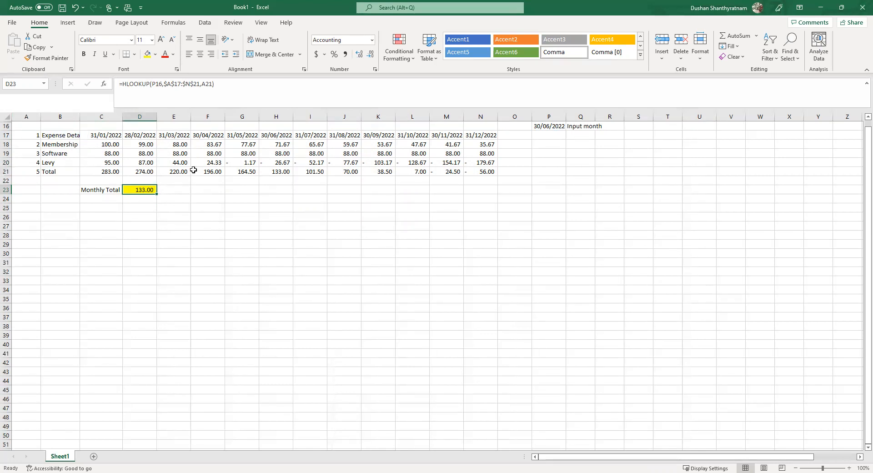
{"action": "left_click", "coordinate": [25, 135]}
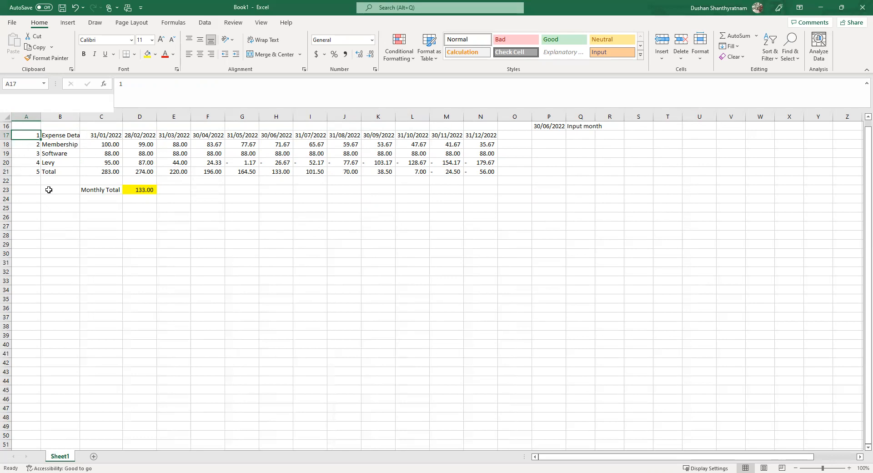
{"action": "type", "text": "I"}
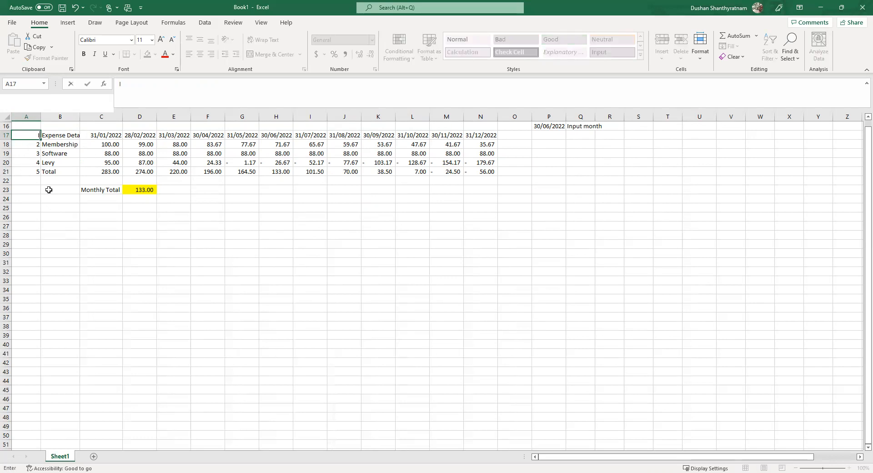
{"action": "type", "text": "D"}
{"action": "key", "text": "Return"}
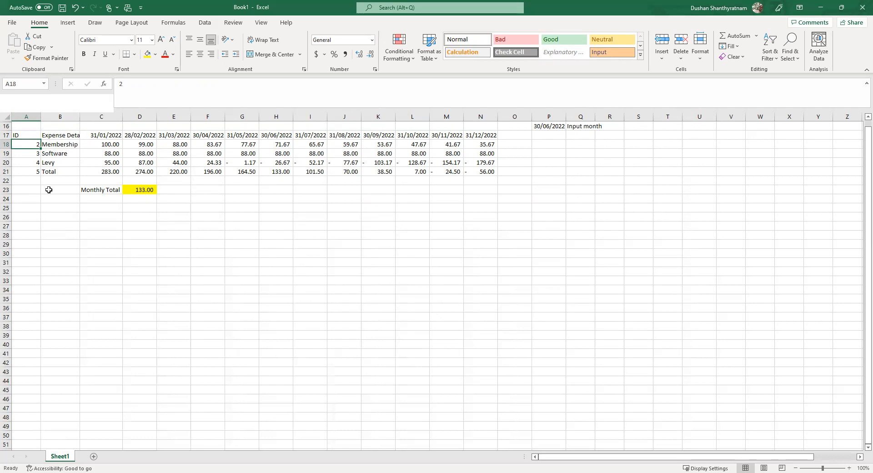
- Renumber the rows from Membership to Total as 1 to 4 in cells A18 through A21
{"action": "type", "text": "1"}
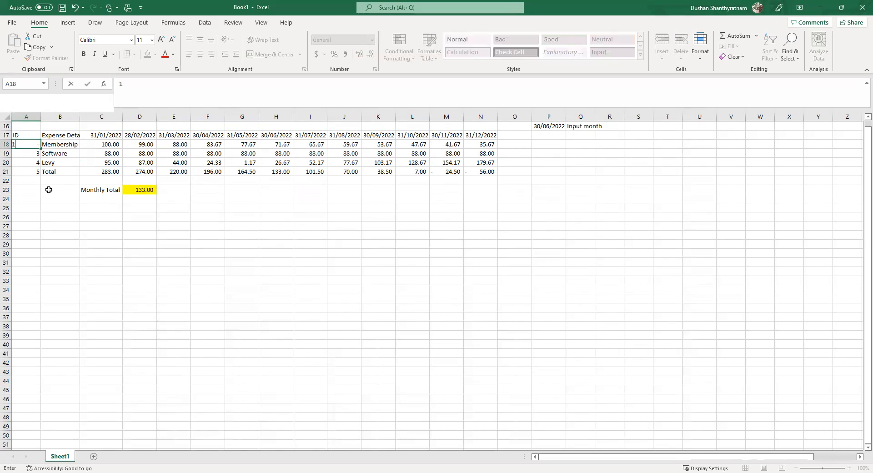
{"action": "key", "text": "Return"}
{"action": "type", "text": "2"}
{"action": "key", "text": "Return"}
{"action": "type", "text": "3"}
{"action": "key", "text": "Return"}
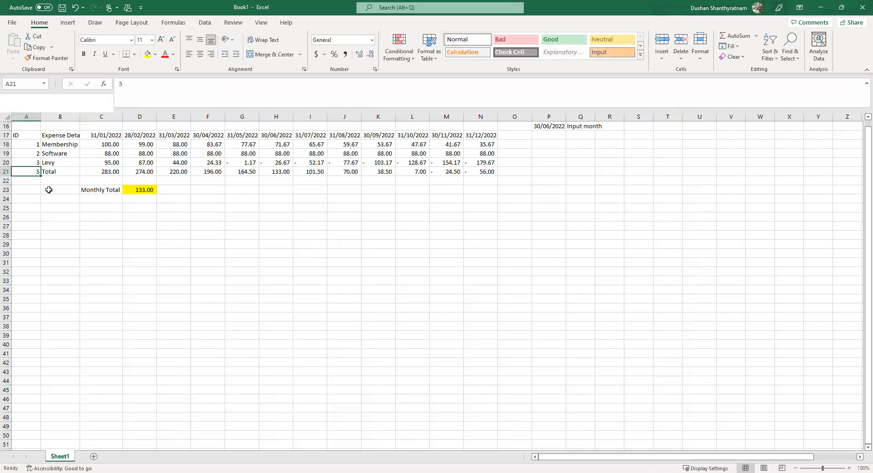
{"action": "type", "text": "4"}
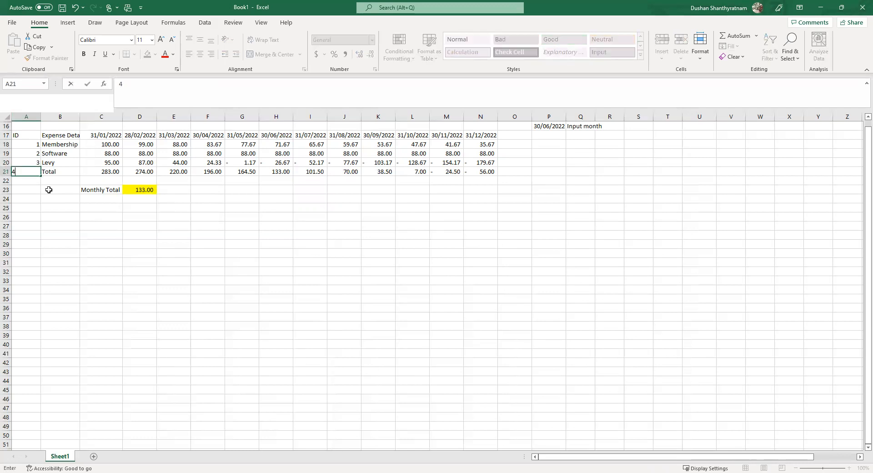
{"action": "key", "text": "Return"}
- Try the entire row reference 20:20 as the row index in the Monthly Total formula in D23
{"action": "left_click", "coordinate": [141, 189]}
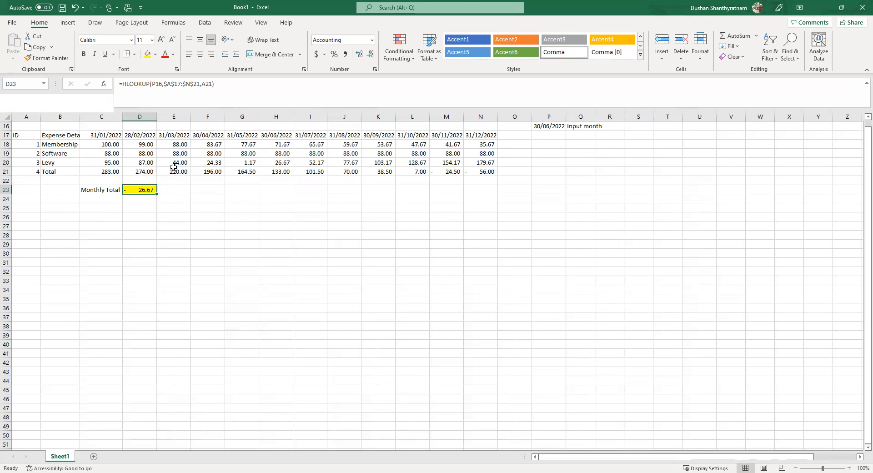
{"action": "left_click", "coordinate": [204, 84]}
{"action": "double_click", "coordinate": [203, 83]}
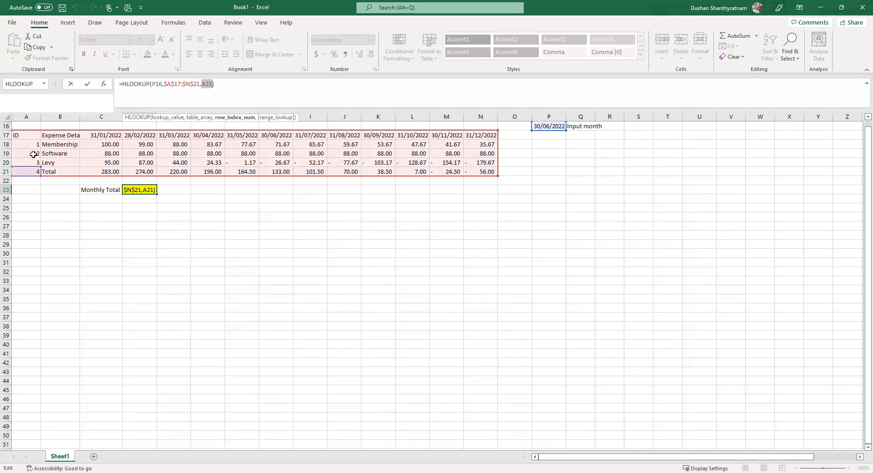
{"action": "left_click", "coordinate": [7, 162]}
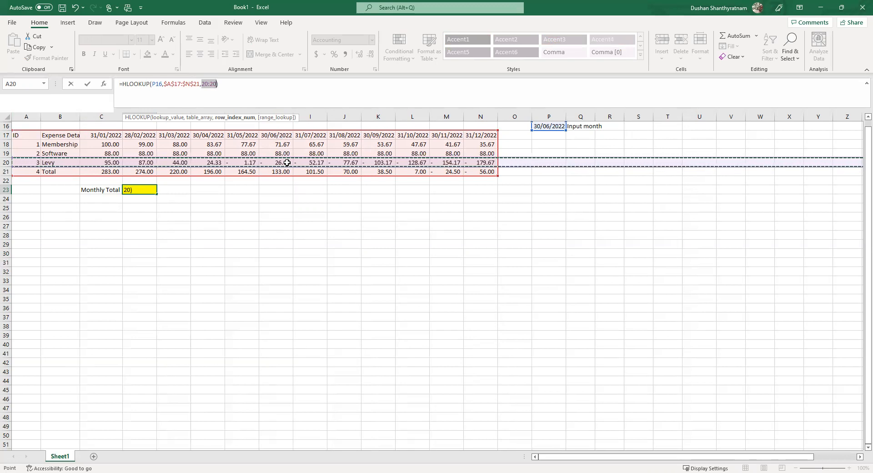
{"action": "key", "text": "Return"}
- Set the row index of the Monthly Total HLOOKUP in D23 back to cell A21
{"action": "left_click", "coordinate": [147, 190]}
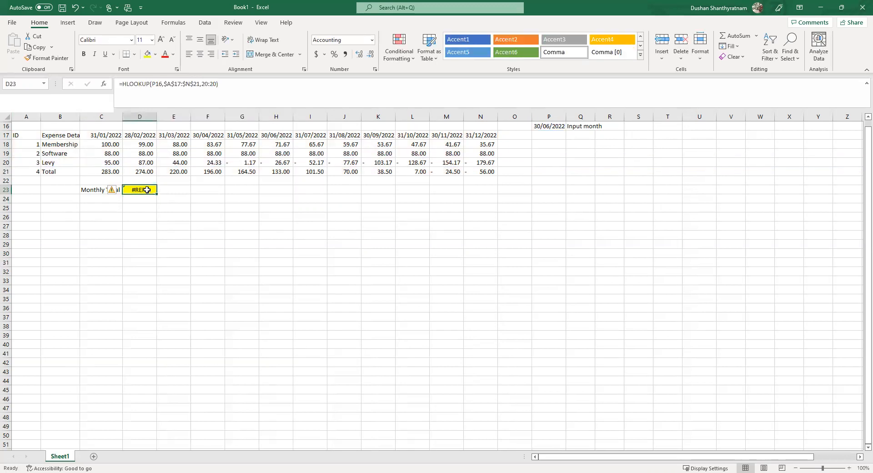
{"action": "double_click", "coordinate": [147, 190]}
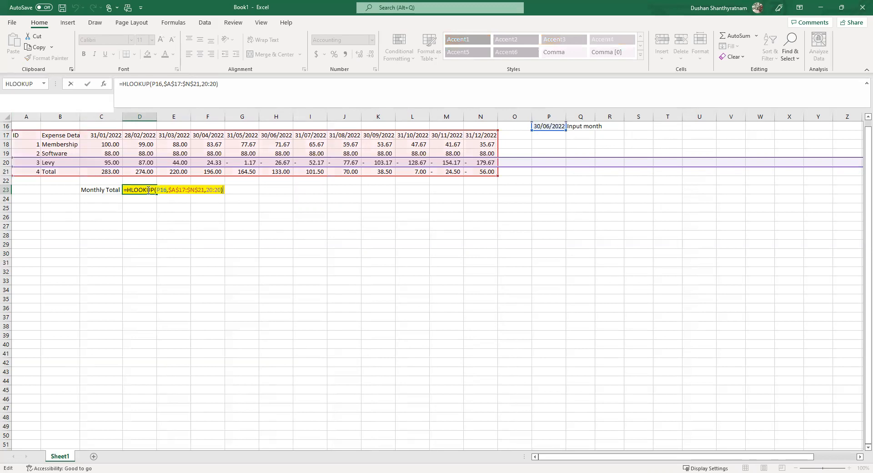
{"action": "left_click_drag", "start_coordinate": [201, 84], "coordinate": [216, 84]}
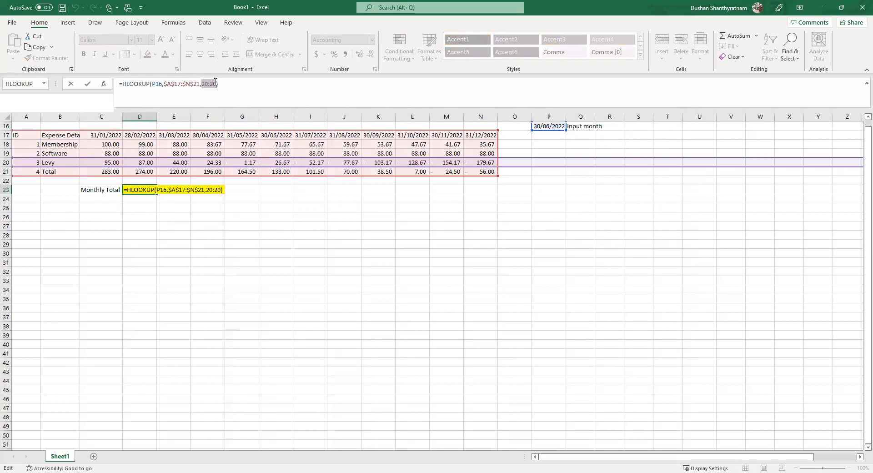
{"action": "left_click", "coordinate": [29, 173]}
{"action": "key", "text": "Return"}
{"action": "left_click", "coordinate": [140, 189]}
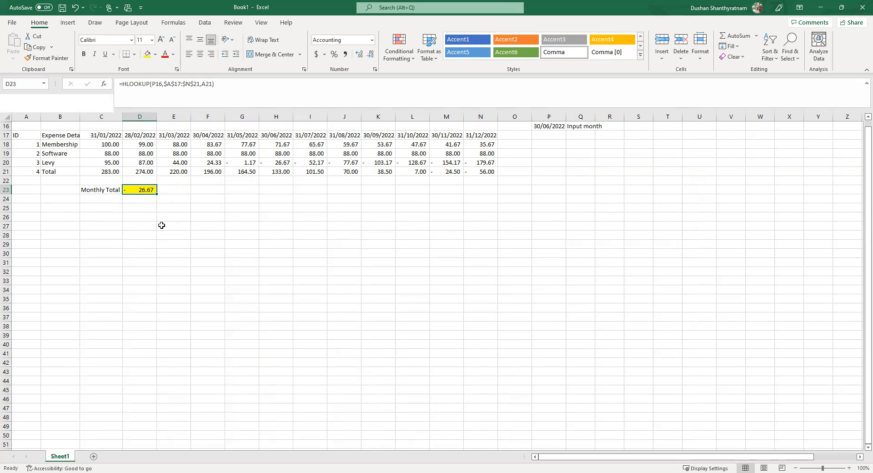
- Insert a blank row above the Membership row and check the shifted Monthly Total formula
{"action": "left_click", "coordinate": [7, 144]}
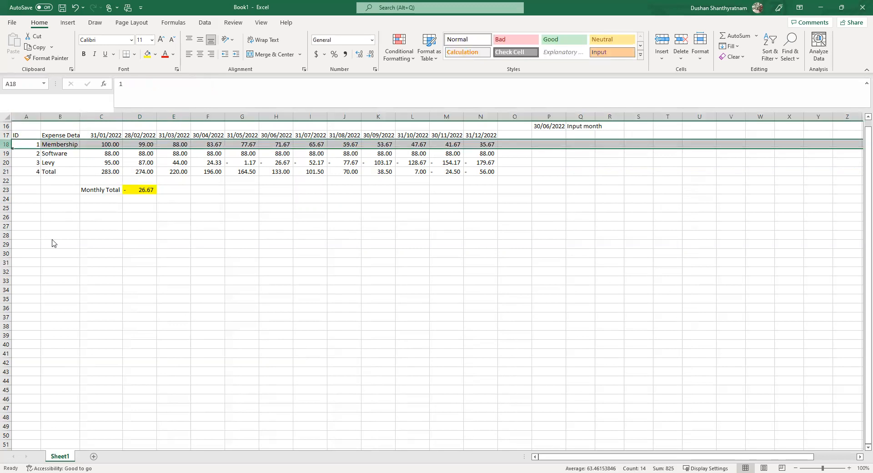
{"action": "right_click", "coordinate": [6, 145]}
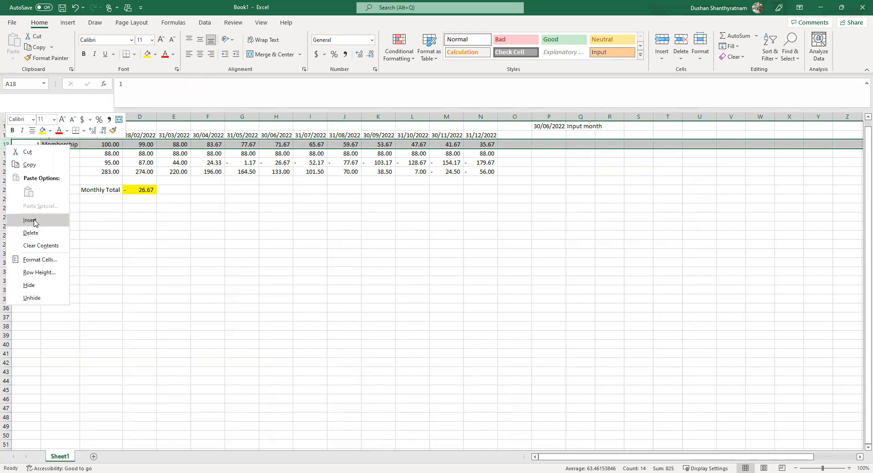
{"action": "left_click", "coordinate": [35, 221]}
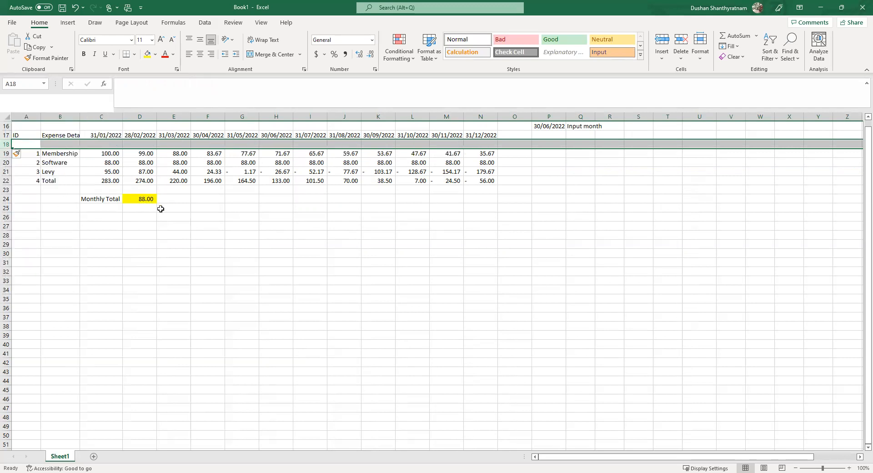
{"action": "left_click", "coordinate": [145, 199]}
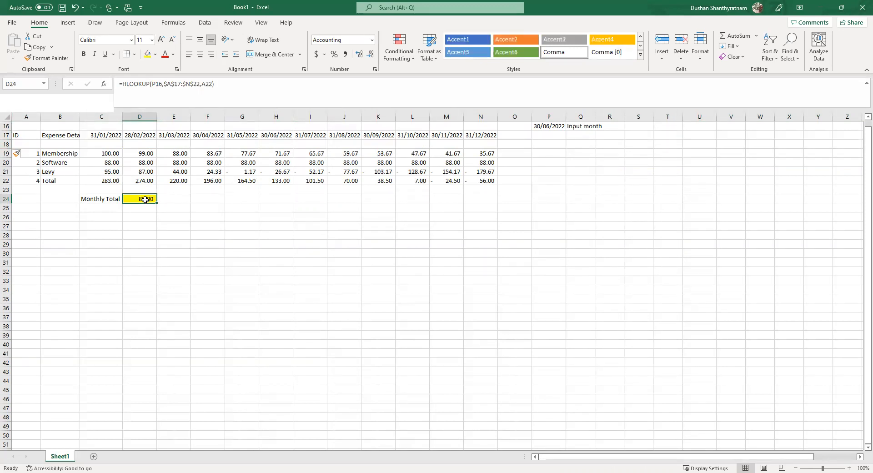
- Number the ID column 1 to 5 in cells A18 through A22, and check the Monthly Total formula in D24
{"action": "left_click", "coordinate": [34, 145]}
{"action": "type", "text": "1"}
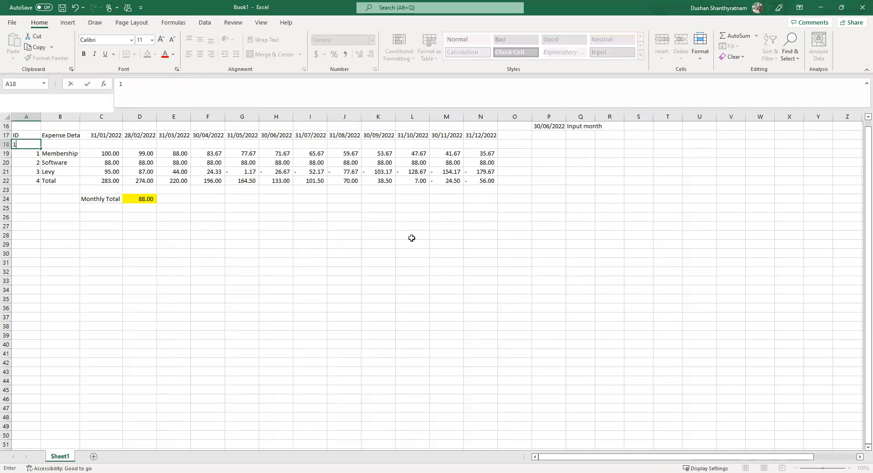
{"action": "key", "text": "Return"}
{"action": "type", "text": "2"}
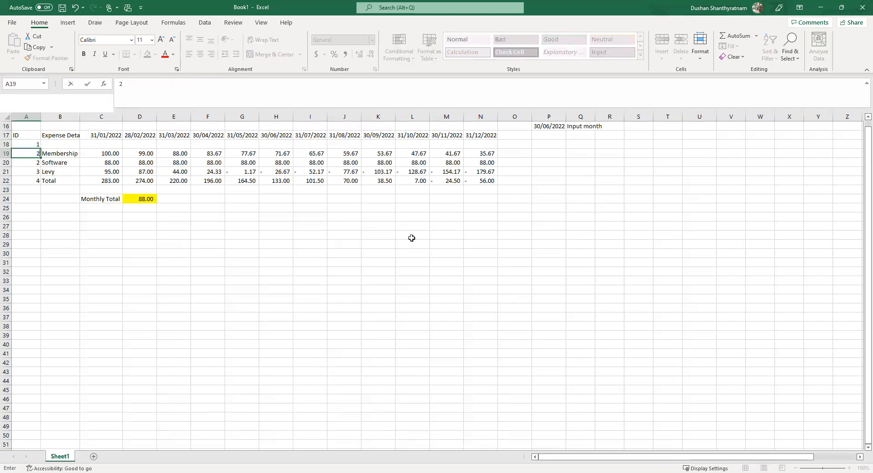
{"action": "key", "text": "Return"}
{"action": "type", "text": "3"}
{"action": "key", "text": "Return"}
{"action": "type", "text": "4"}
{"action": "key", "text": "Return"}
{"action": "type", "text": "5"}
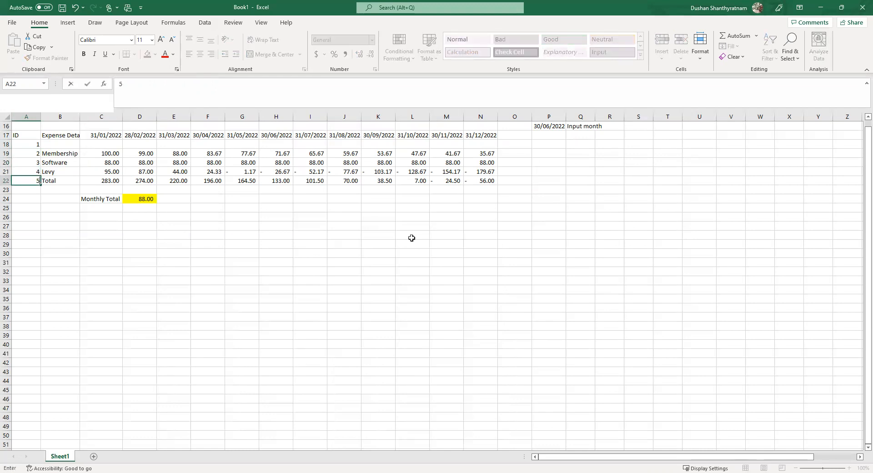
{"action": "key", "text": "Return"}
{"action": "left_click", "coordinate": [140, 198]}
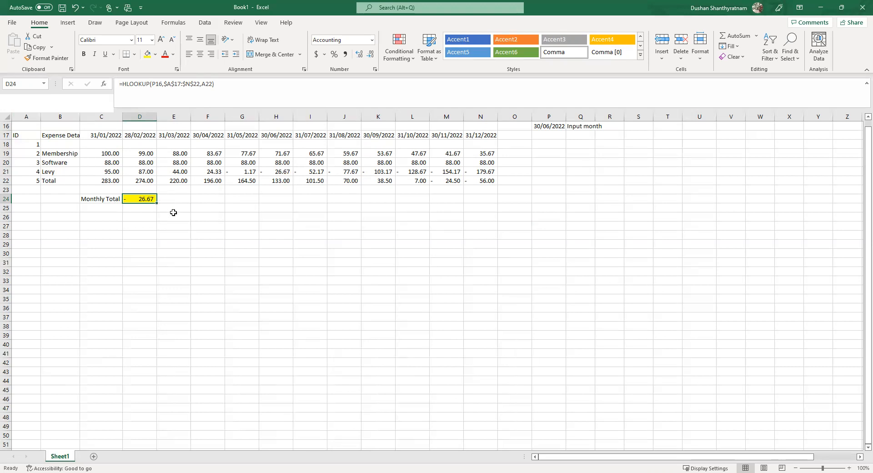
- Enter 3 in cell C18 under the January date and format it as a Number without decimals
{"action": "left_click", "coordinate": [105, 144]}
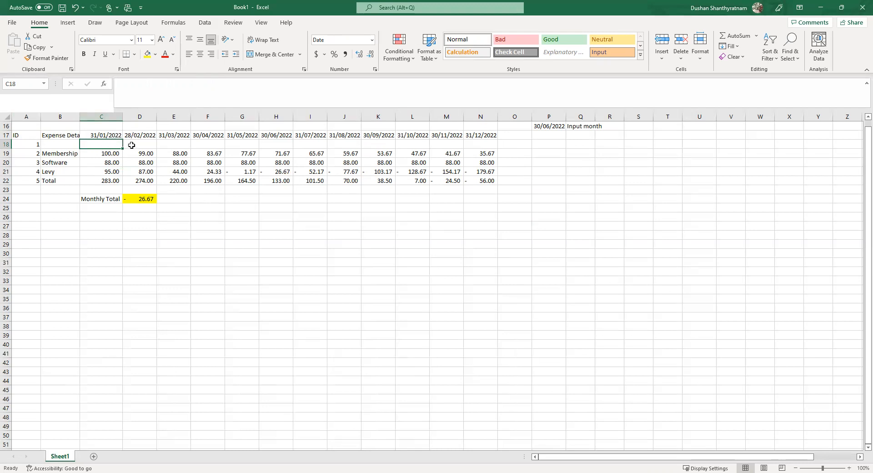
{"action": "type", "text": "3"}
{"action": "key", "text": "ctrl+Return"}
{"action": "left_click", "coordinate": [371, 44]}
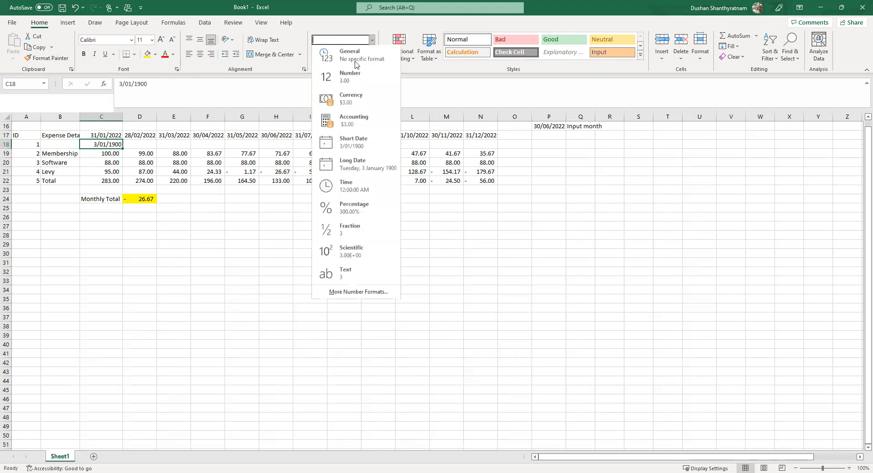
{"action": "left_click", "coordinate": [353, 79]}
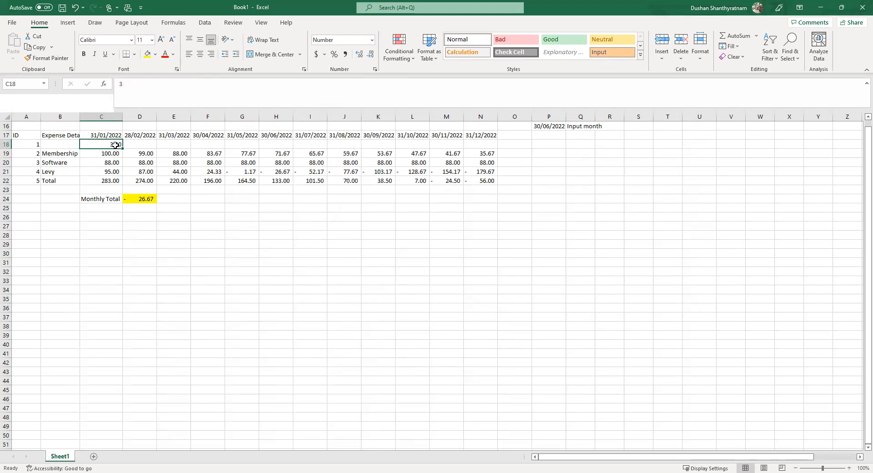
{"action": "left_click", "coordinate": [360, 55]}
{"action": "left_click", "coordinate": [371, 56]}
{"action": "left_click", "coordinate": [371, 56]}
{"action": "left_click", "coordinate": [371, 55]}
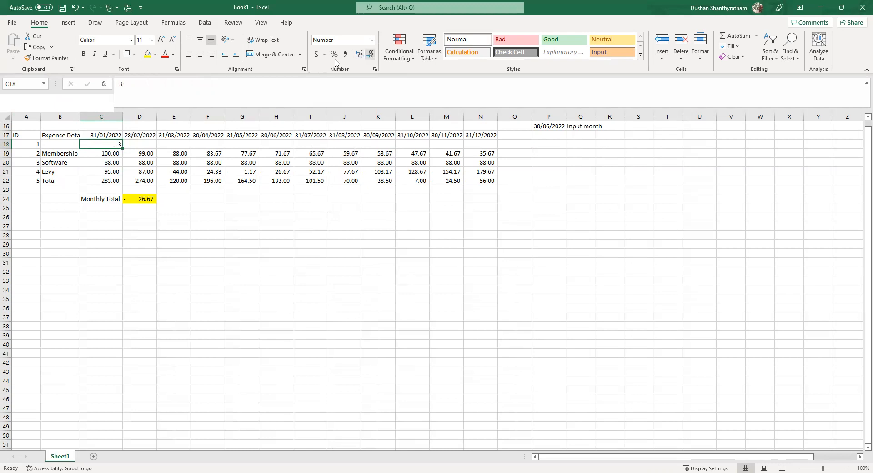
- Enter 4 in cell D18 and copy C18's number format across row 18 through N18
{"action": "left_click", "coordinate": [138, 146]}
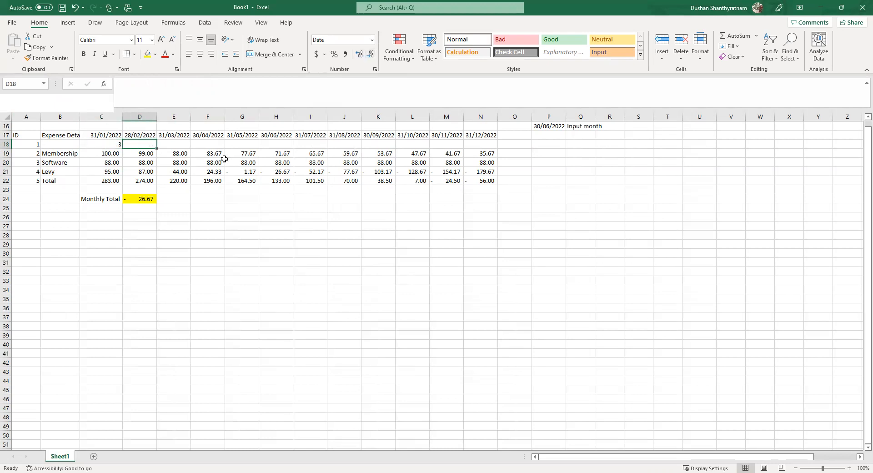
{"action": "type", "text": "4"}
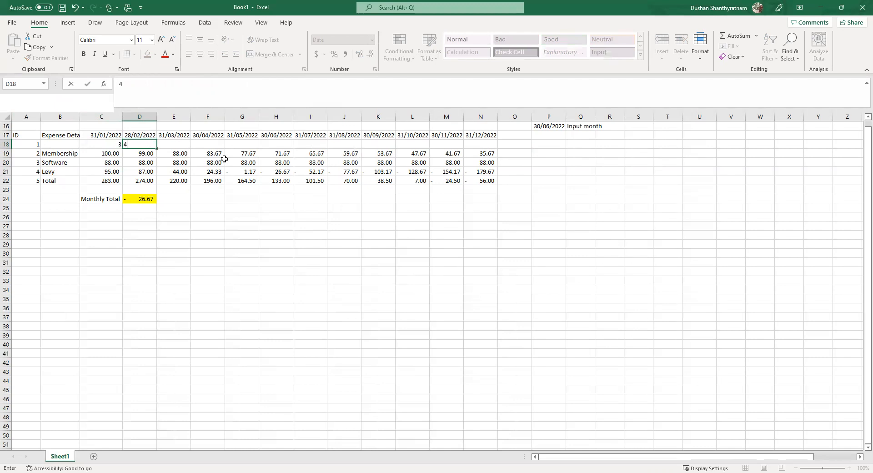
{"action": "key", "text": "Tab"}
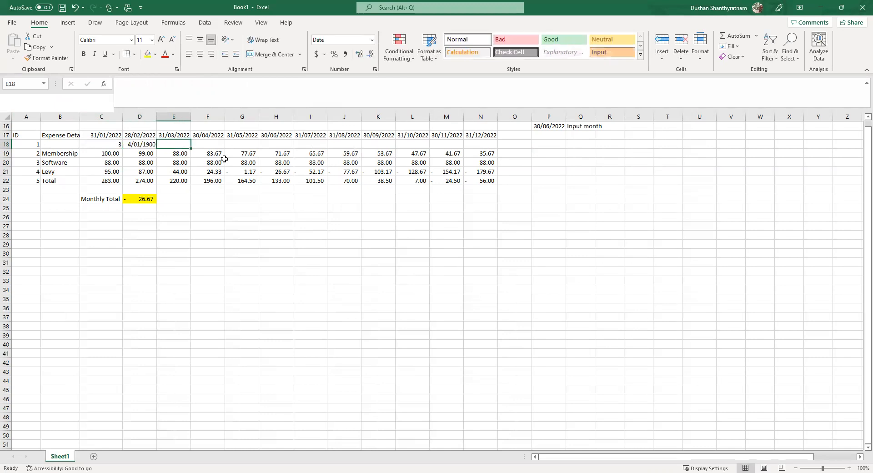
{"action": "left_click", "coordinate": [103, 145]}
{"action": "left_click", "coordinate": [47, 59]}
{"action": "left_click_drag", "start_coordinate": [129, 145], "coordinate": [484, 145]}
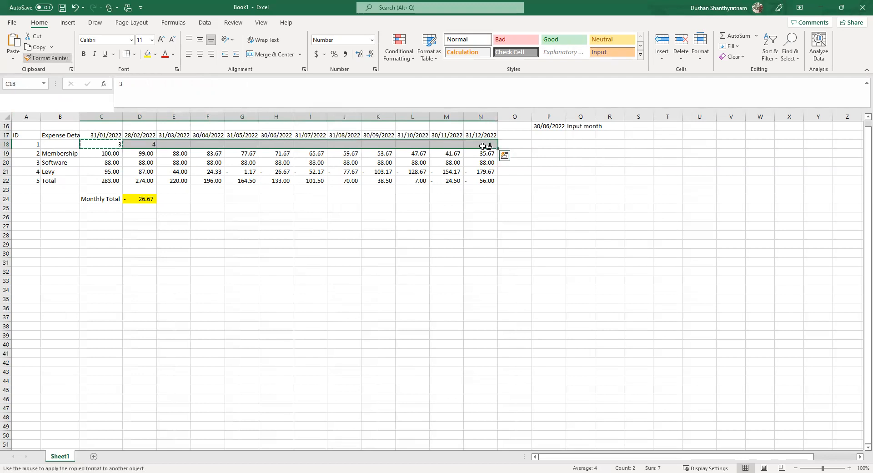
{"action": "key", "text": "Escape"}
- Extend the number series from C18 and D18 across the month columns to N18
{"action": "left_click_drag", "start_coordinate": [150, 144], "coordinate": [491, 150]}
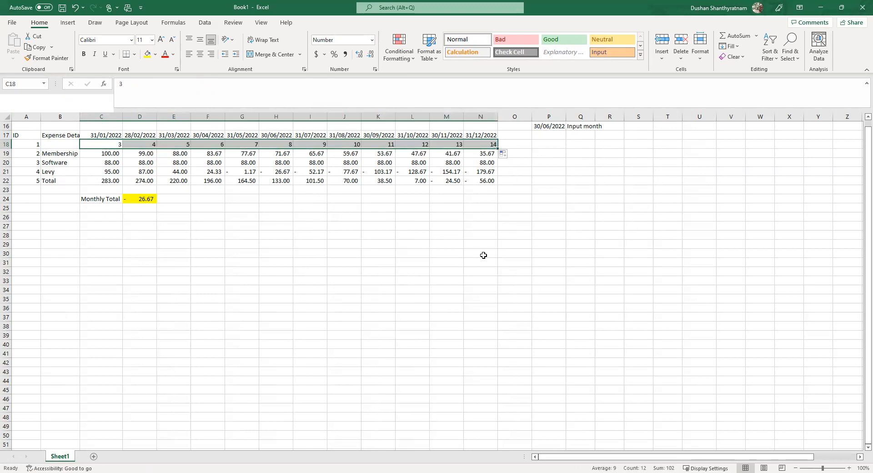
{"action": "left_click", "coordinate": [108, 145]}
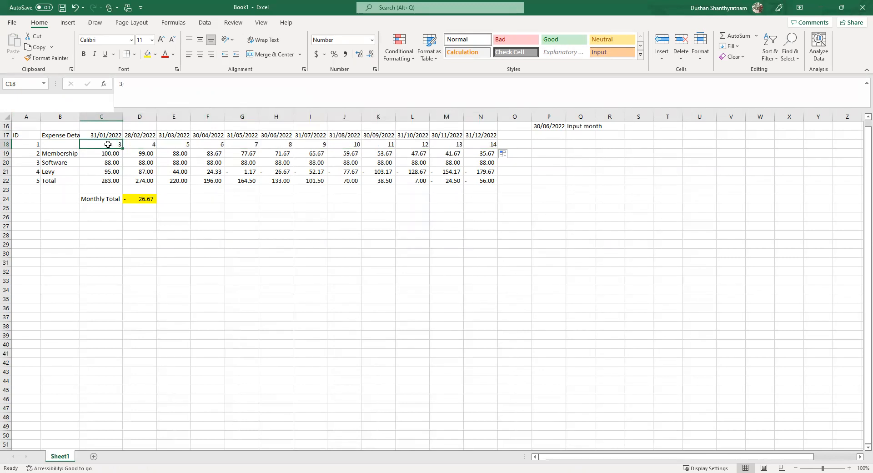
- Change the Monthly Total HLOOKUP in D24 to look up 8 in the table $A$18:$N$22
{"action": "left_click", "coordinate": [145, 200]}
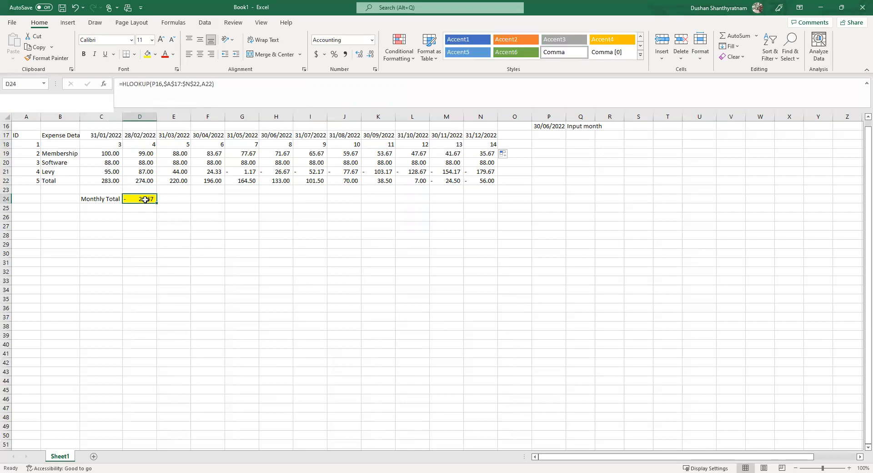
{"action": "double_click", "coordinate": [145, 200]}
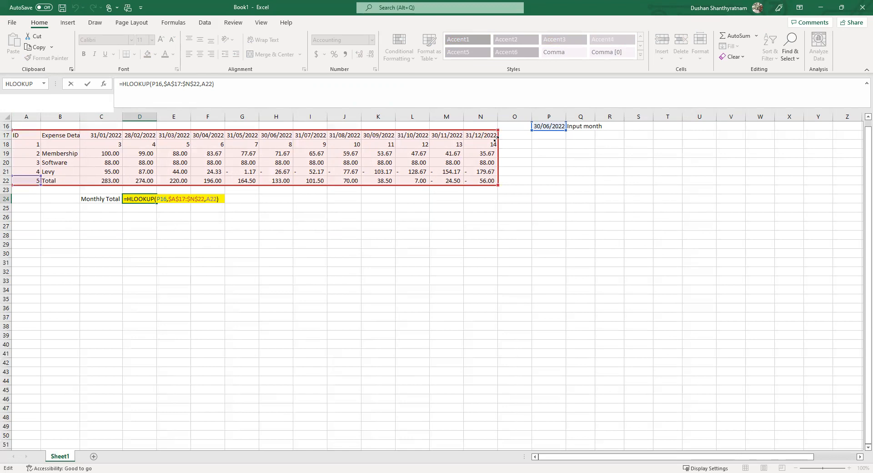
{"action": "left_click_drag", "start_coordinate": [497, 138], "coordinate": [497, 145]}
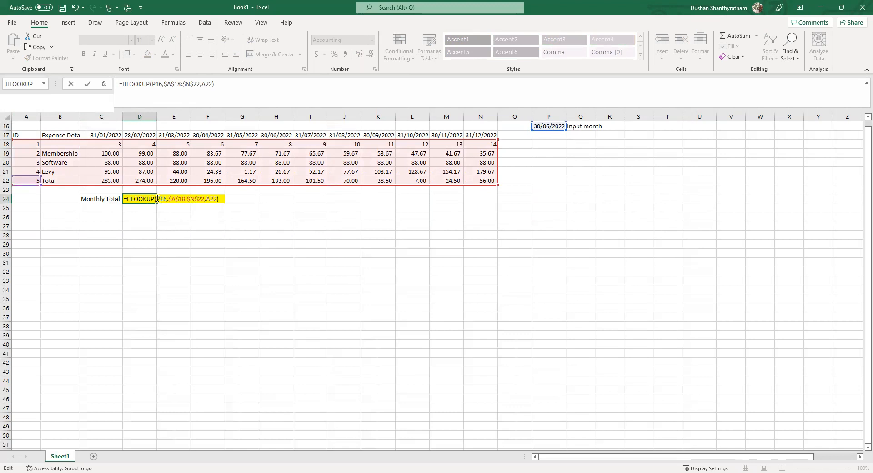
{"action": "left_click_drag", "start_coordinate": [163, 199], "coordinate": [167, 198]}
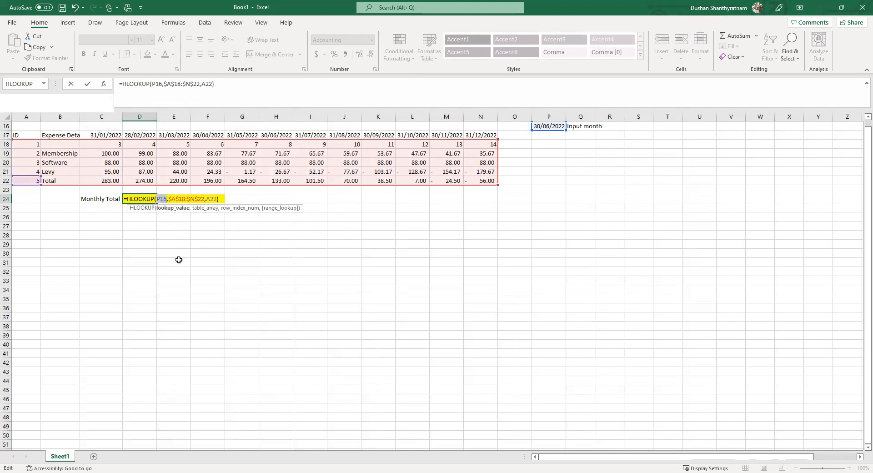
{"action": "type", "text": "8"}
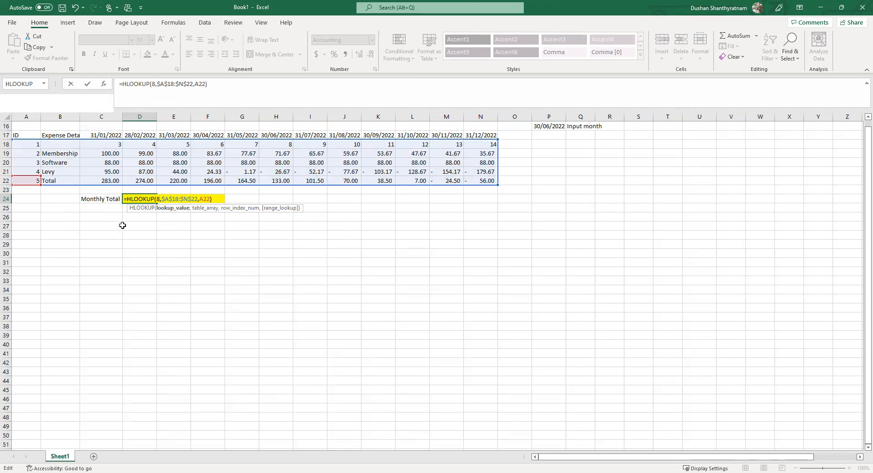
{"action": "key", "text": "ctrl+Return"}
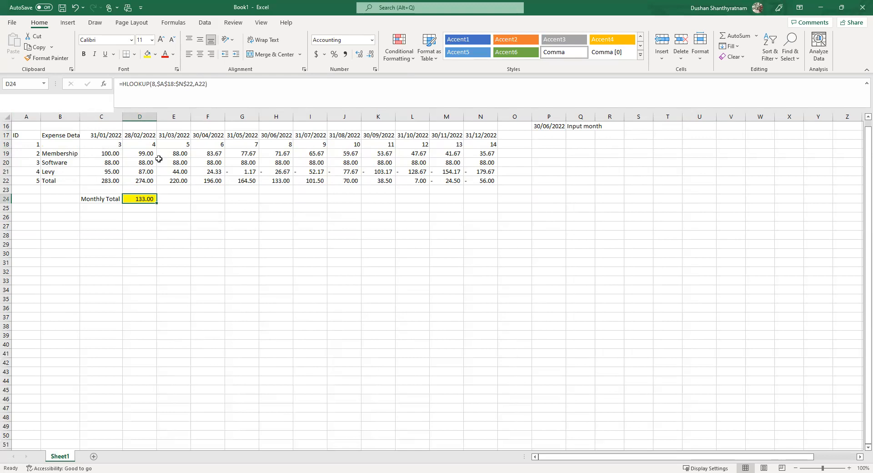
{"action": "left_click", "coordinate": [119, 145]}
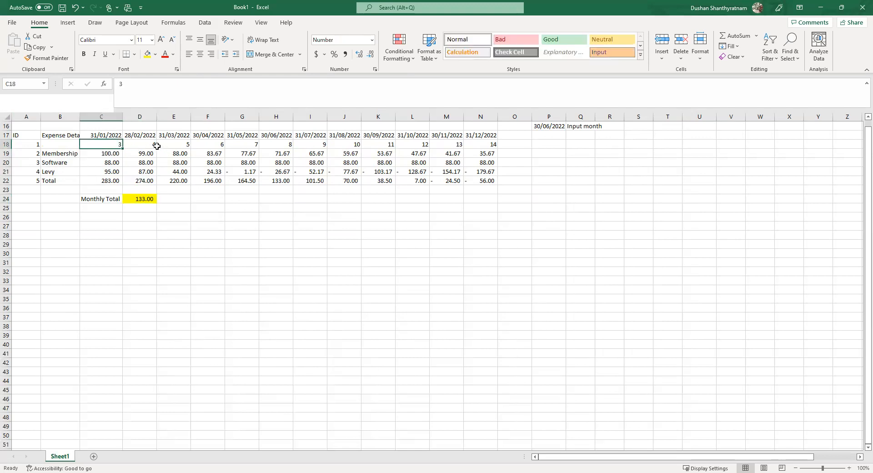
{"action": "left_click", "coordinate": [106, 136]}
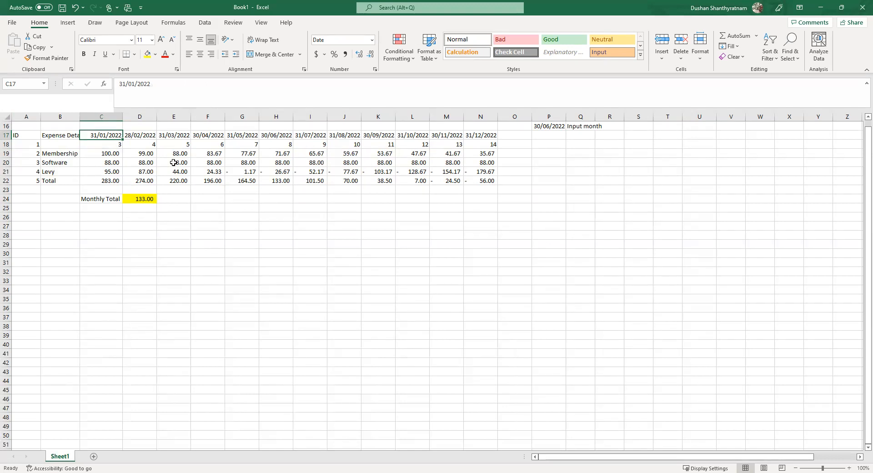
{"action": "left_click", "coordinate": [137, 227]}
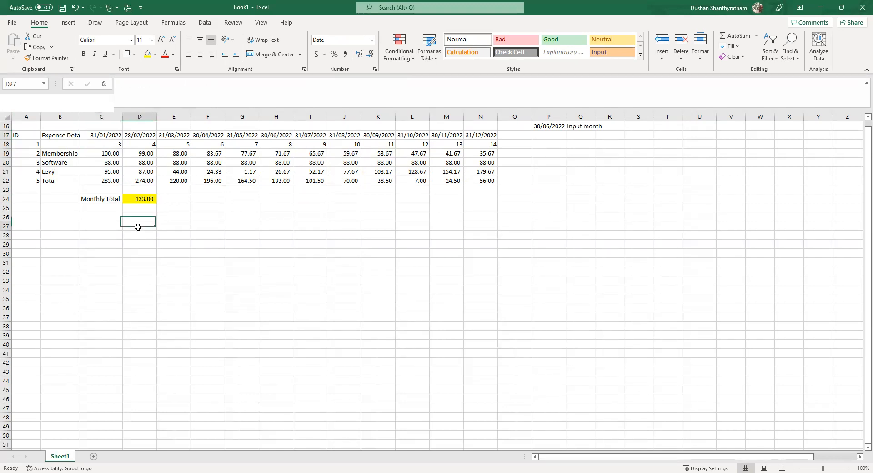
- Label cell C27 below the Monthly Total as Sumif
{"action": "left_click", "coordinate": [108, 226]}
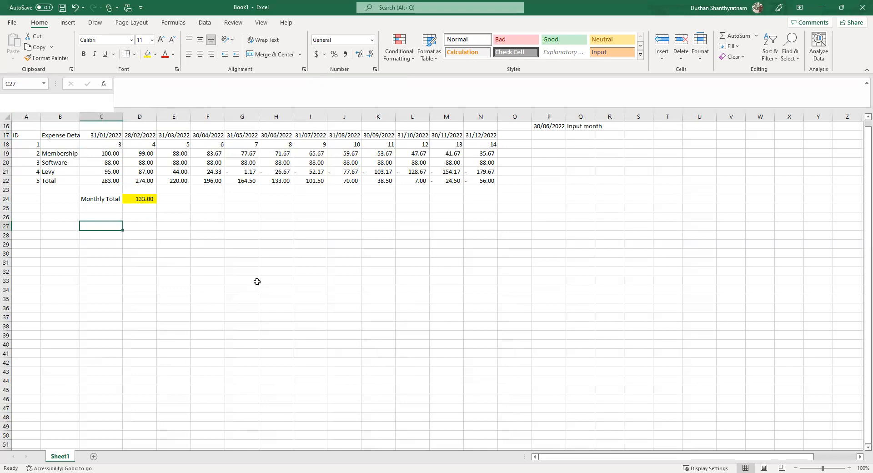
{"action": "type", "text": "Du"}
{"action": "key", "text": "BackSpace"}
{"action": "key", "text": "BackSpace"}
{"action": "type", "text": "Sum if"}
{"action": "key", "text": "Return"}
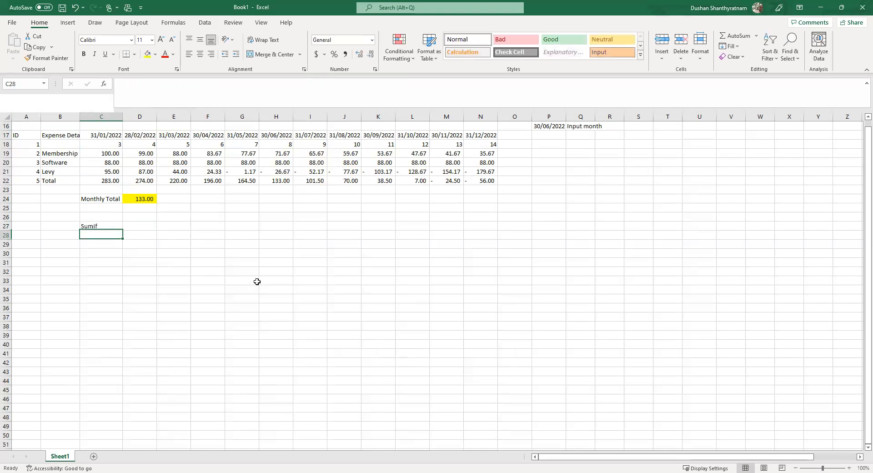
- Insert the SUMIF function in cell D27 and open its arguments
{"action": "left_click", "coordinate": [140, 226]}
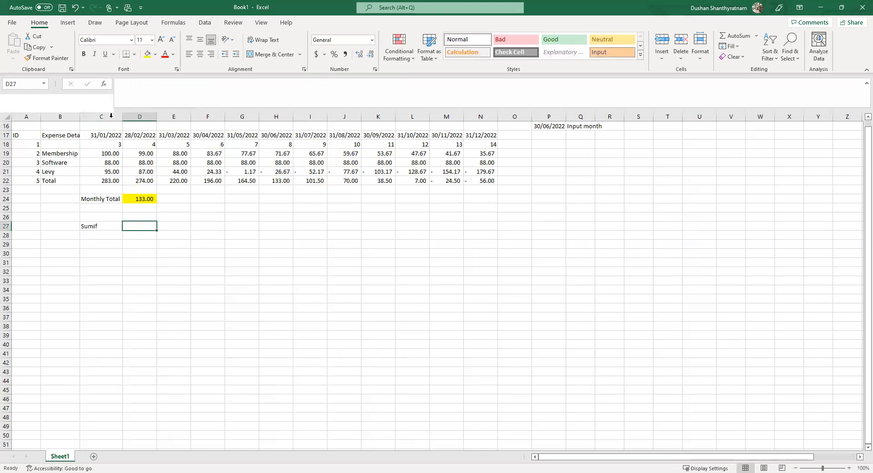
{"action": "left_click", "coordinate": [104, 85]}
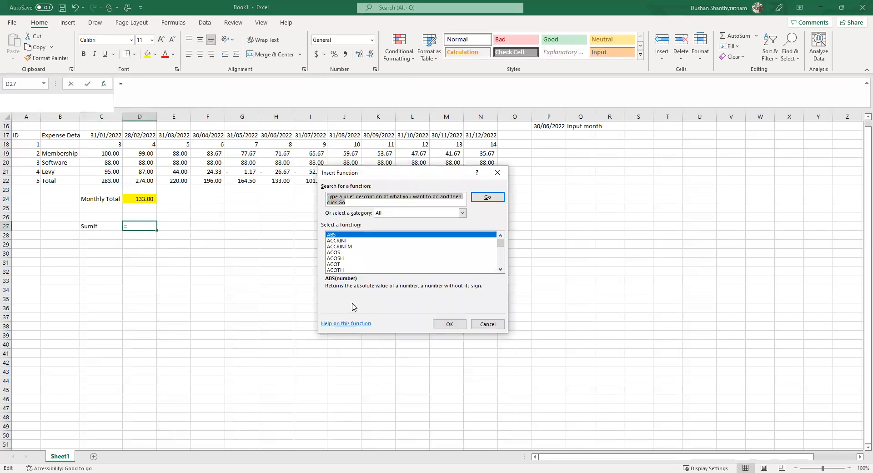
{"action": "left_click", "coordinate": [339, 258]}
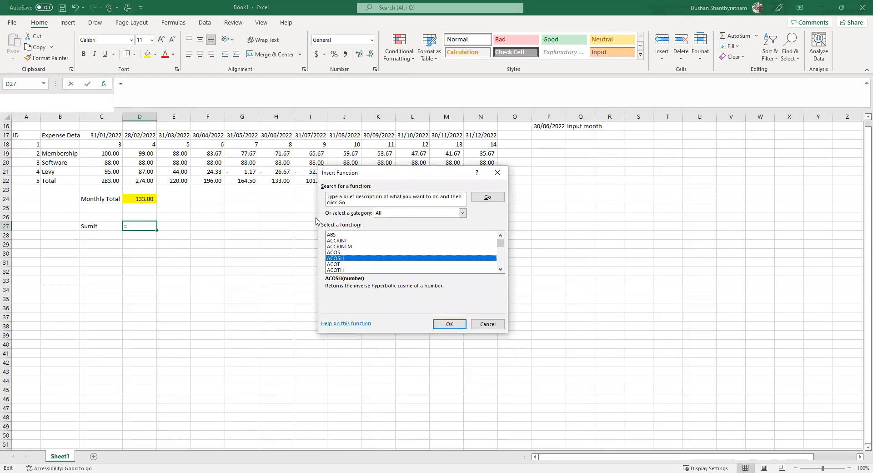
{"action": "type", "text": "sum"}
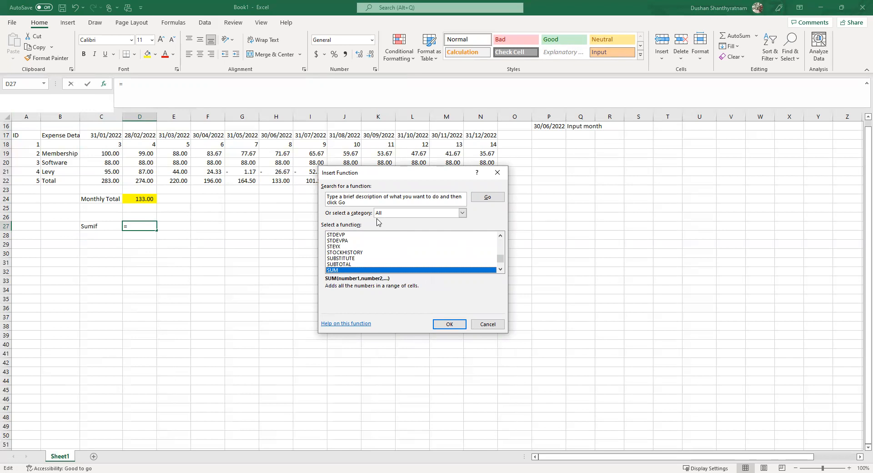
{"action": "left_click", "coordinate": [500, 269]}
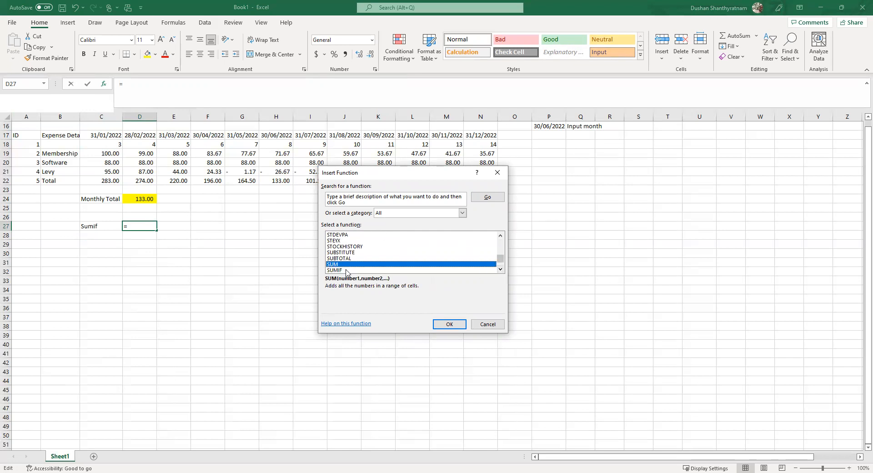
{"action": "left_click", "coordinate": [346, 270]}
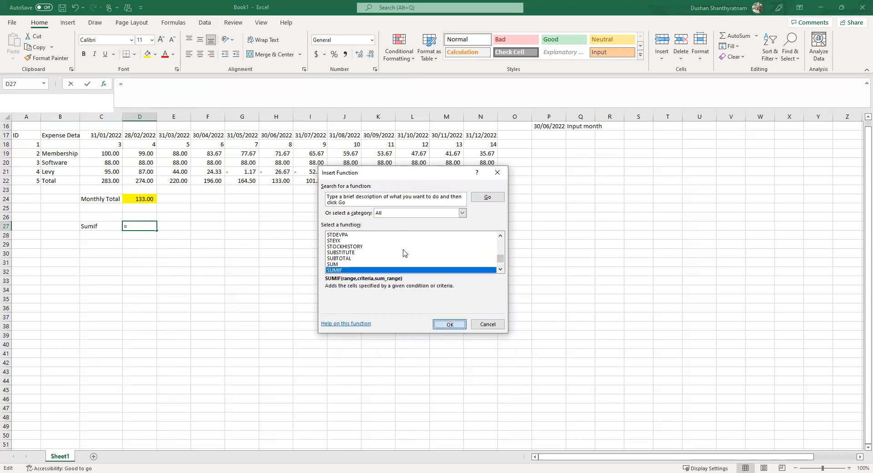
{"action": "key", "text": "Return"}
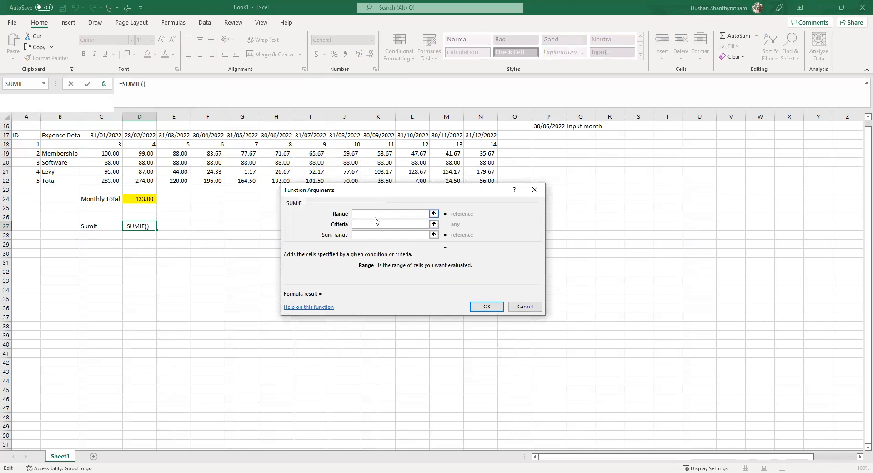
- Complete D27's SUMIF with range C17:N17, criteria P16 and sum range C18:N18
{"action": "left_click", "coordinate": [100, 136]}
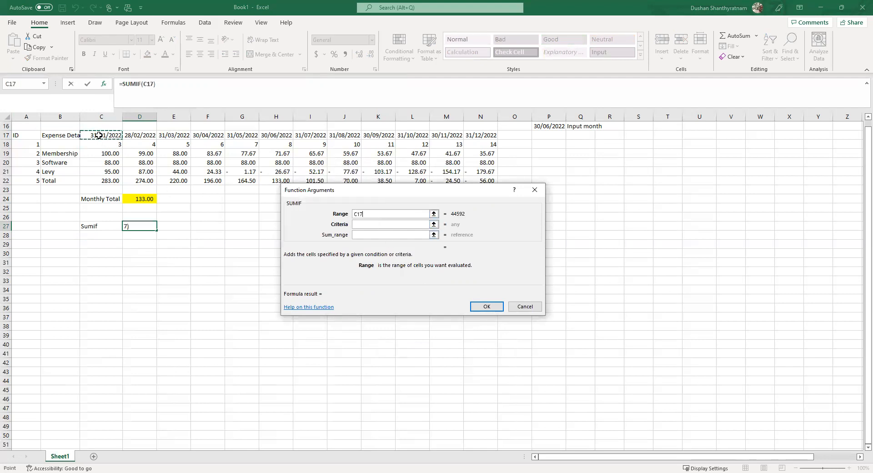
{"action": "left_click_drag", "start_coordinate": [239, 138], "coordinate": [488, 136]}
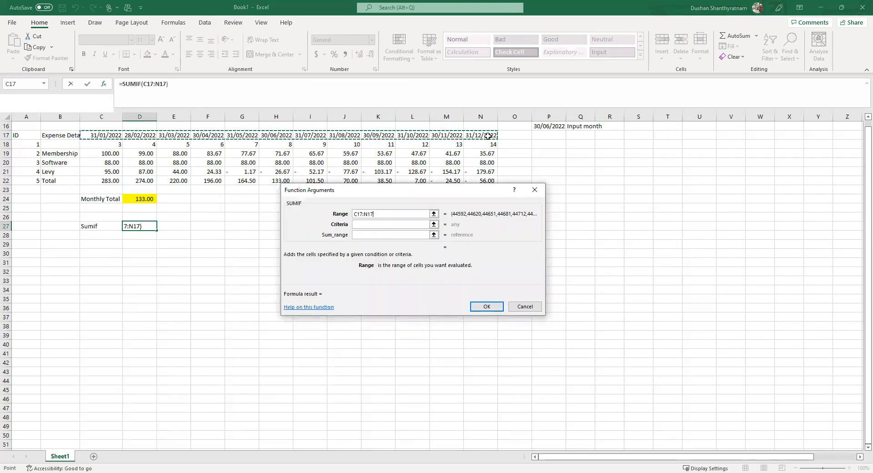
{"action": "left_click", "coordinate": [364, 224]}
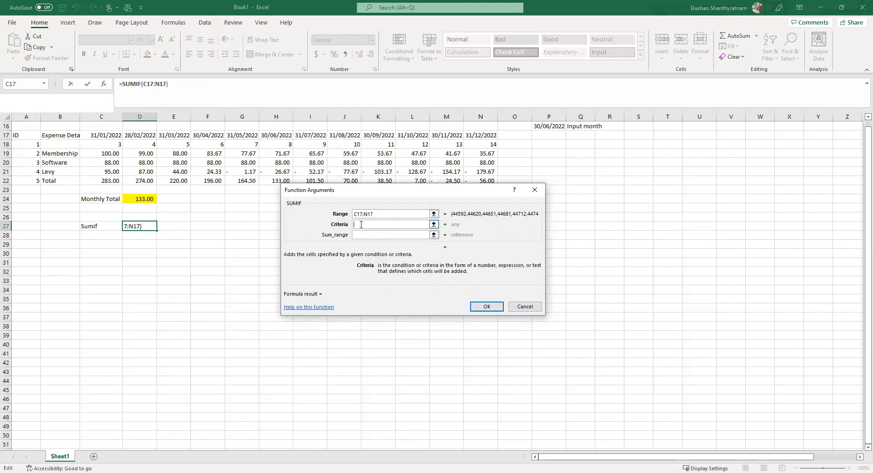
{"action": "left_click", "coordinate": [552, 127]}
{"action": "left_click", "coordinate": [370, 235]}
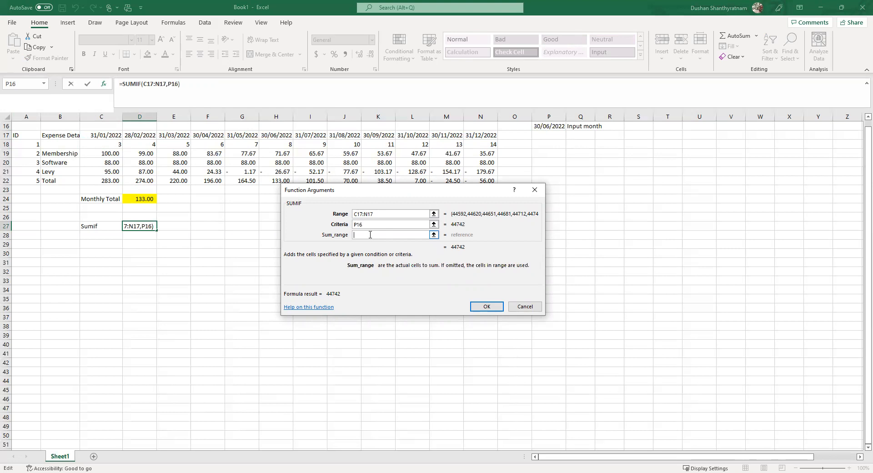
{"action": "left_click", "coordinate": [104, 144]}
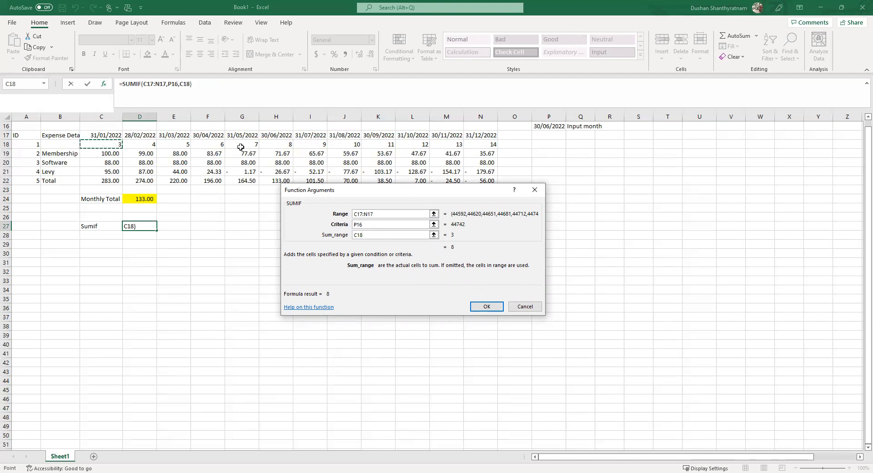
{"action": "left_click", "coordinate": [493, 144], "text": "shift"}
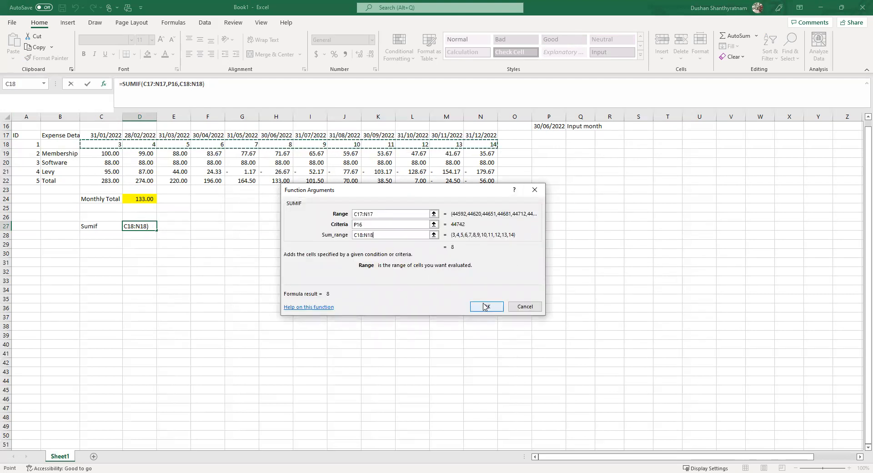
{"action": "left_click", "coordinate": [483, 306]}
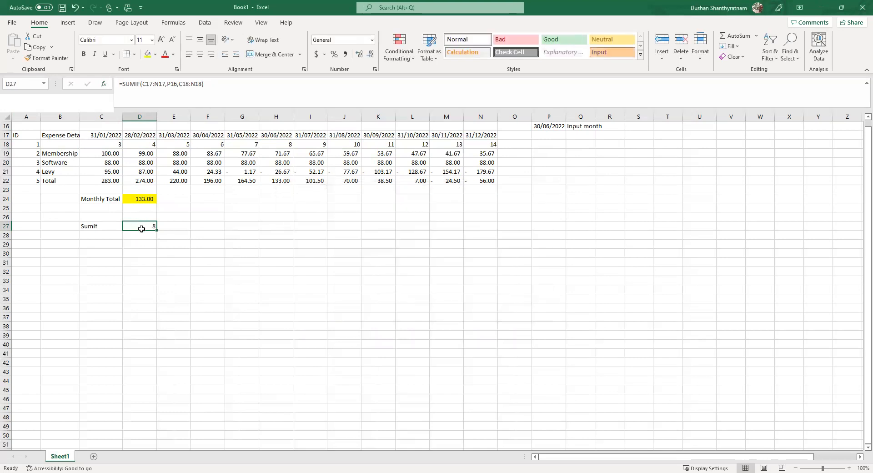
- Replace the lookup value 8 in D24's HLOOKUP formula with the start of a nested SUMIF function
{"action": "left_click", "coordinate": [145, 199]}
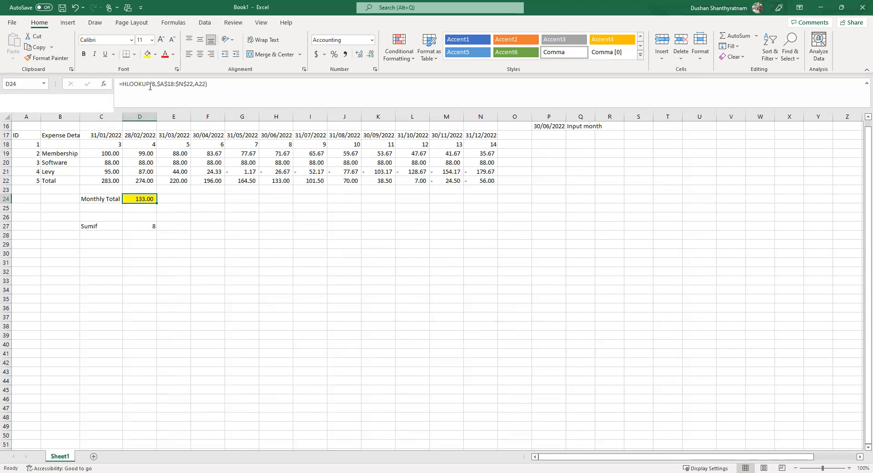
{"action": "left_click", "coordinate": [141, 224]}
{"action": "left_click", "coordinate": [147, 197]}
{"action": "left_click", "coordinate": [153, 85]}
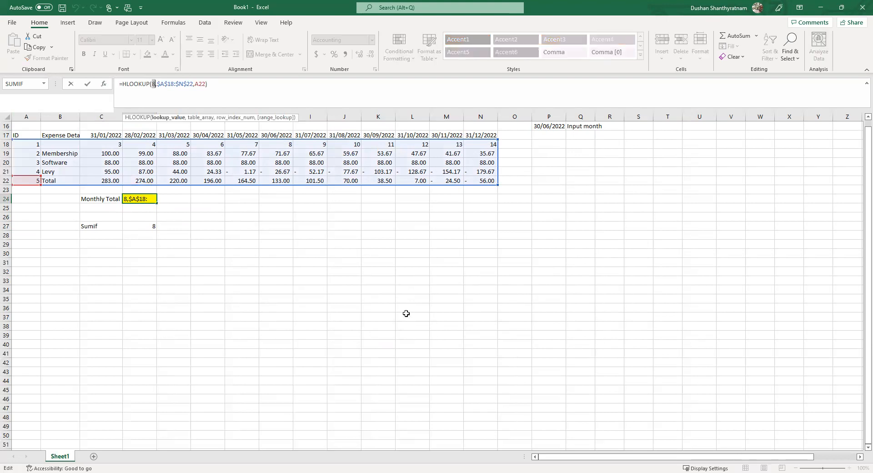
{"action": "type", "text": "sumif"}
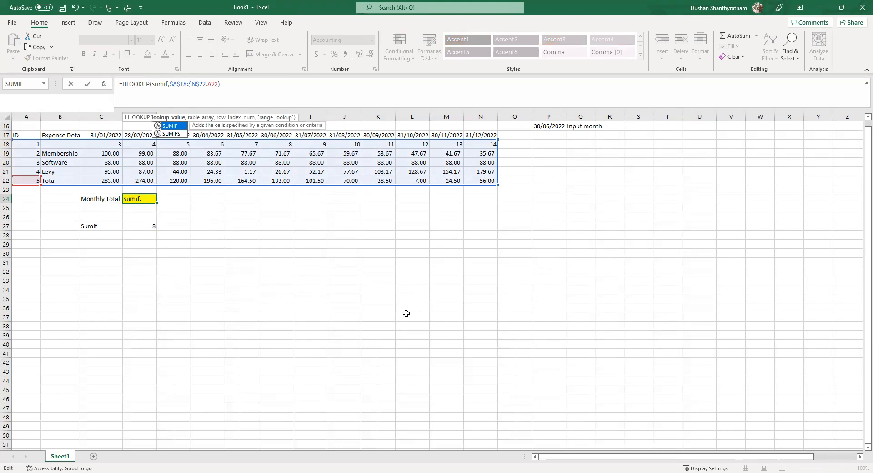
{"action": "type", "text": "("}
- Give the nested SUMIF in D24 the range C17:N17, criteria P16 and sum range C18:N18
{"action": "left_click", "coordinate": [112, 135]}
{"action": "left_click_drag", "start_coordinate": [414, 135], "coordinate": [476, 134]}
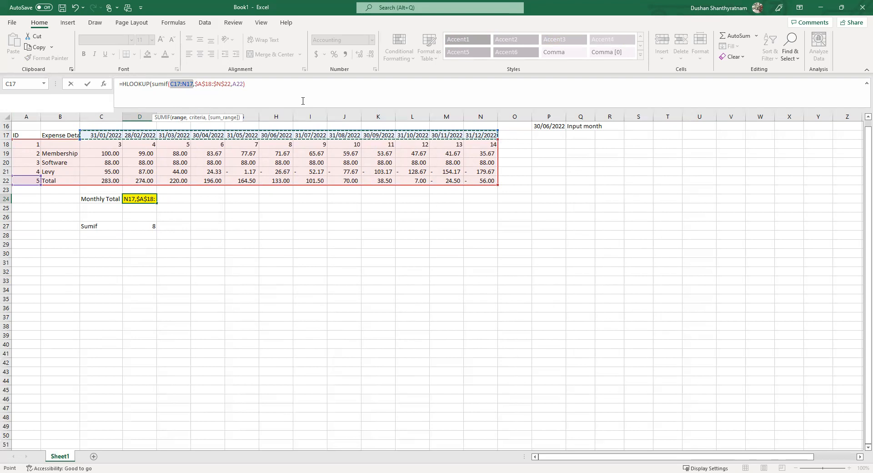
{"action": "type", "text": ","}
{"action": "left_click", "coordinate": [554, 126]}
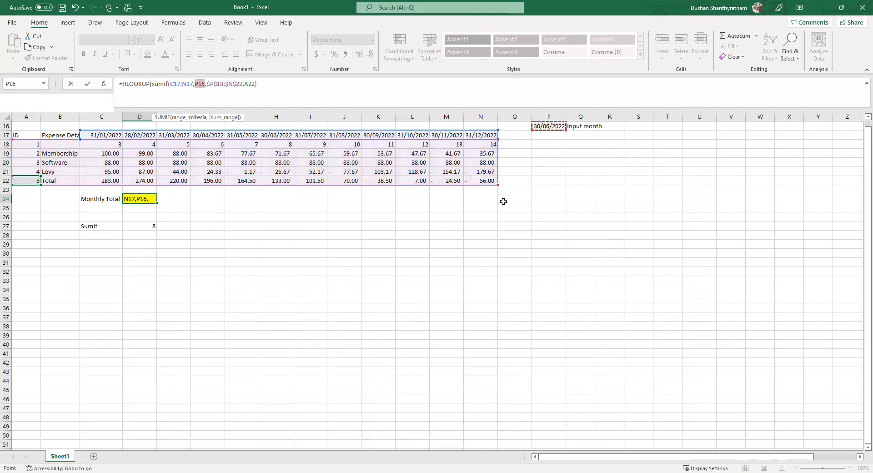
{"action": "type", "text": ","}
{"action": "left_click", "coordinate": [107, 144]}
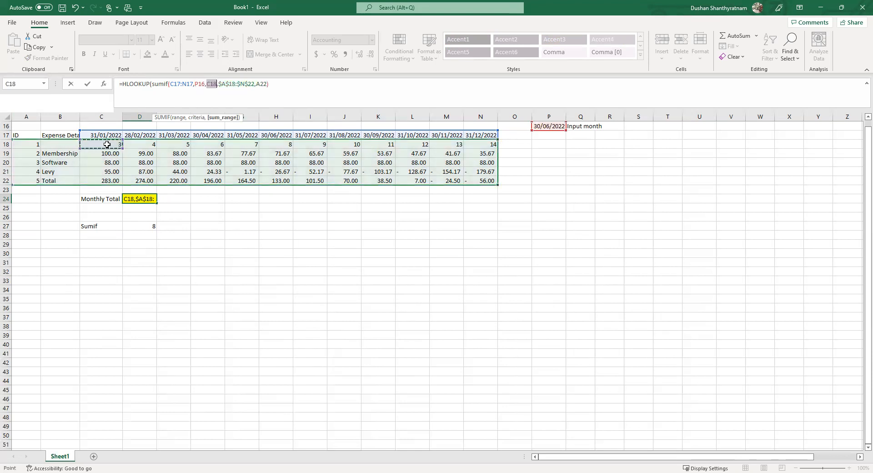
{"action": "left_click", "coordinate": [486, 144], "text": "shift"}
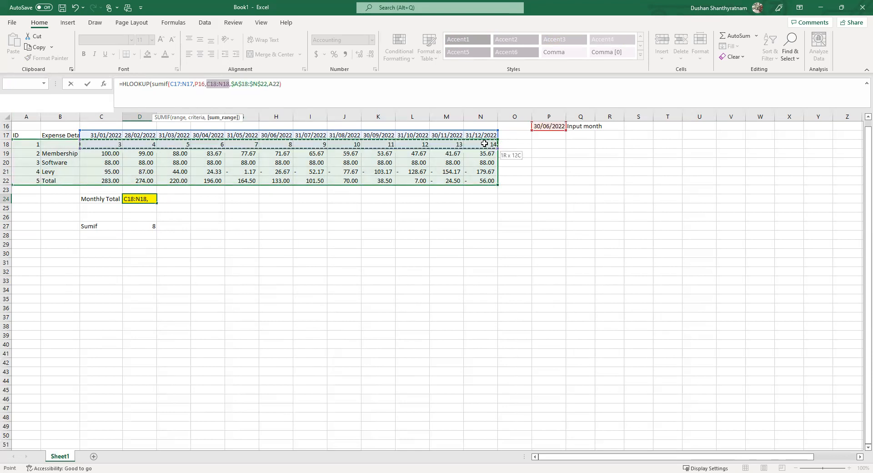
- Make the nested SUMIF's ranges absolute, as $C$18:$N$18 and $C$17:$N$17
{"action": "left_click", "coordinate": [217, 84]}
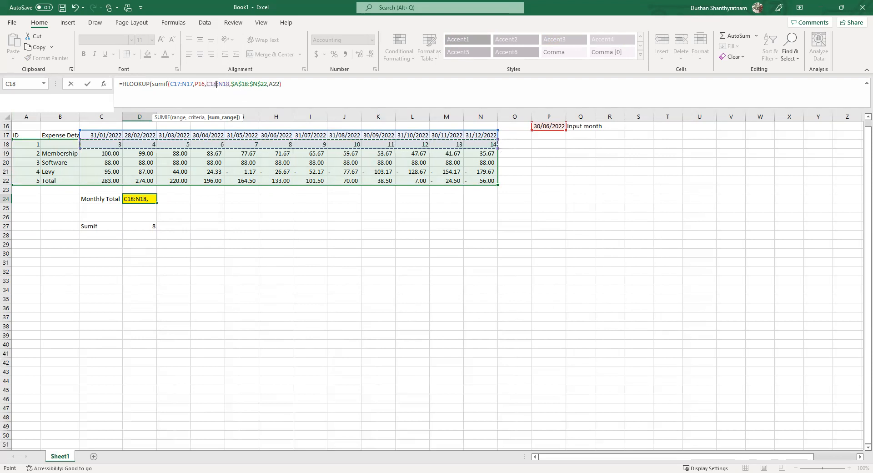
{"action": "key", "text": "F4"}
{"action": "left_click", "coordinate": [235, 84]}
{"action": "key", "text": "F4"}
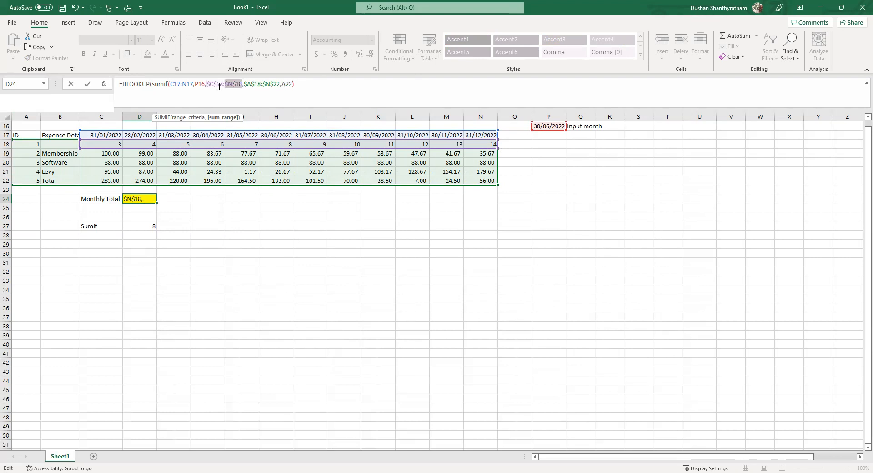
{"action": "left_click", "coordinate": [181, 84]}
{"action": "key", "text": "F4"}
{"action": "left_click", "coordinate": [198, 83]}
{"action": "key", "text": "F4"}
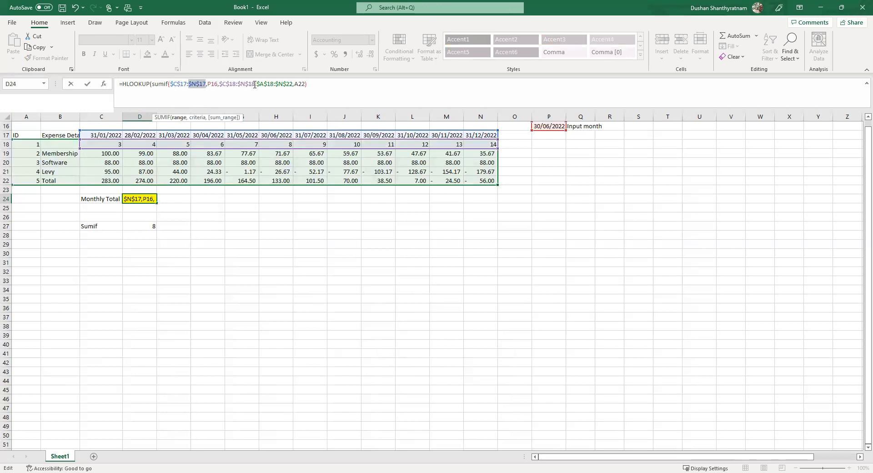
- Close the nested SUMIF after $N$18 in D24's HLOOKUP formula and commit the formula
{"action": "left_click", "coordinate": [253, 85]}
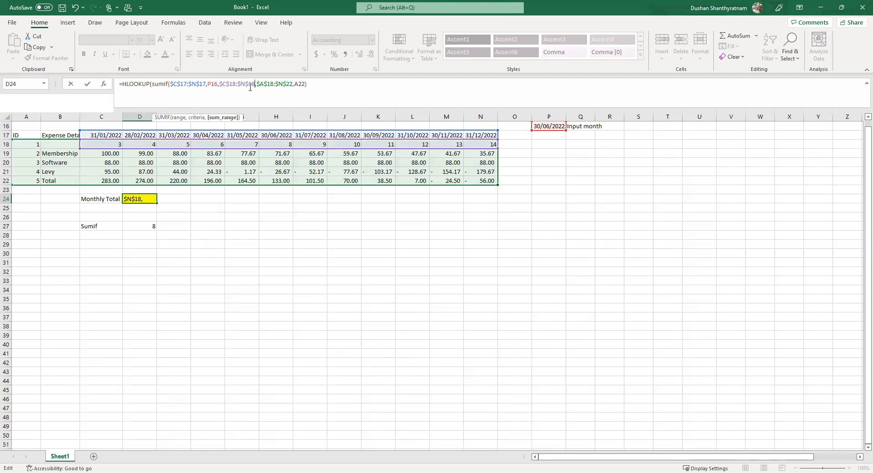
{"action": "type", "text": "),"}
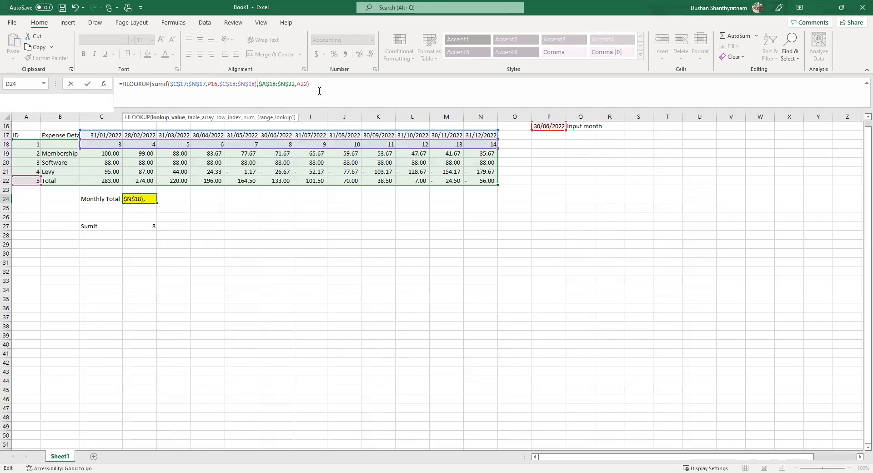
{"action": "key", "text": "Return"}
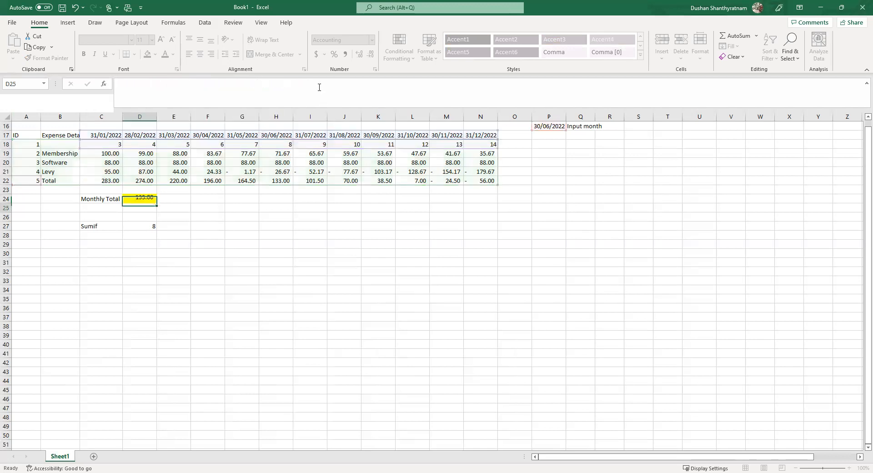
{"action": "key", "text": "Up"}
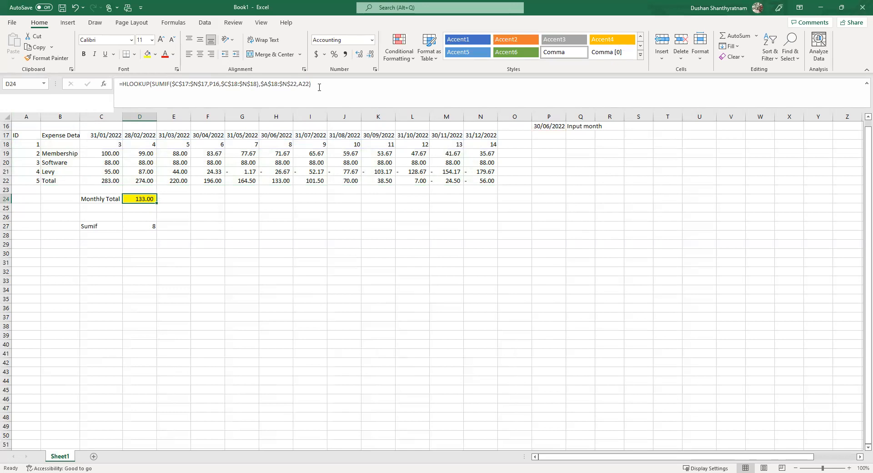
- Change the input month in P16 to 31/07/2022 and check the Monthly Total formula in D24
{"action": "left_click", "coordinate": [553, 127]}
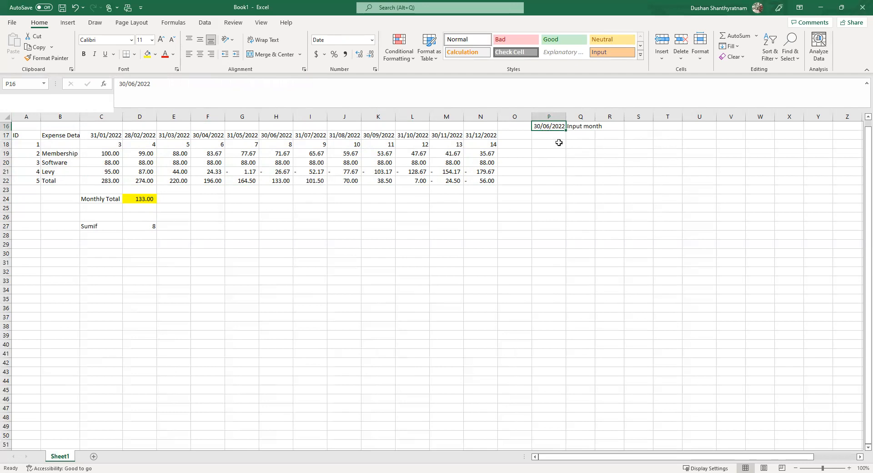
{"action": "type", "text": "31"}
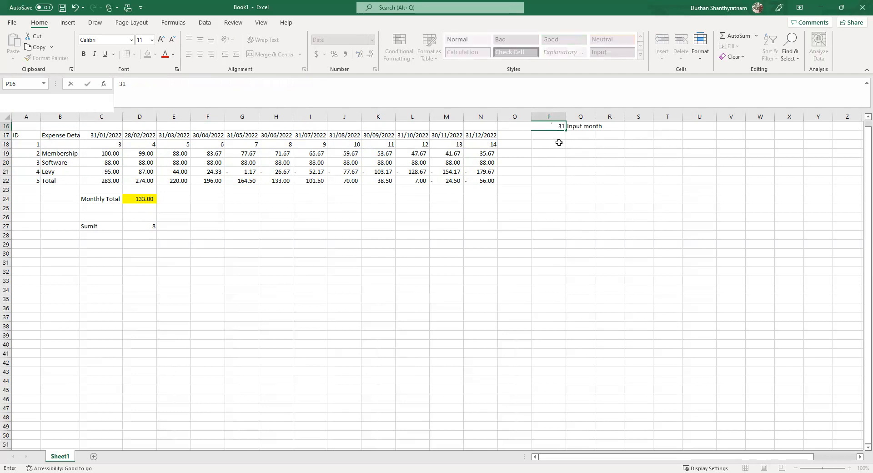
{"action": "type", "text": "/07/2022"}
{"action": "key", "text": "ctrl+Return"}
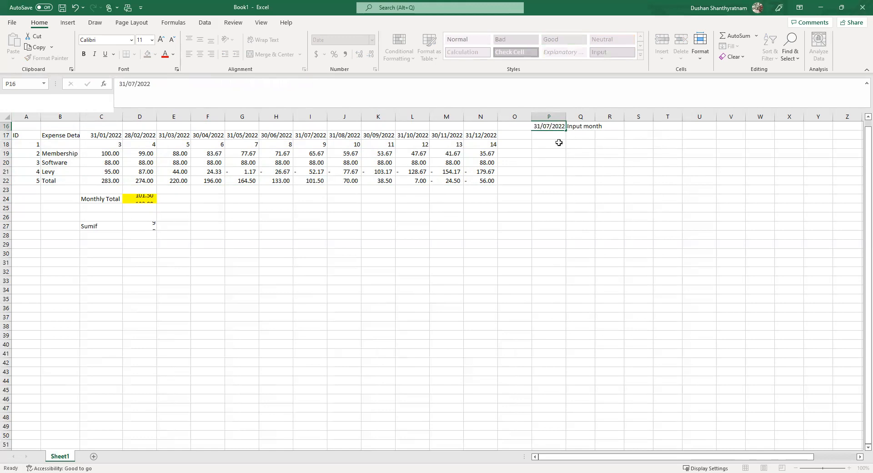
{"action": "left_click", "coordinate": [144, 199]}
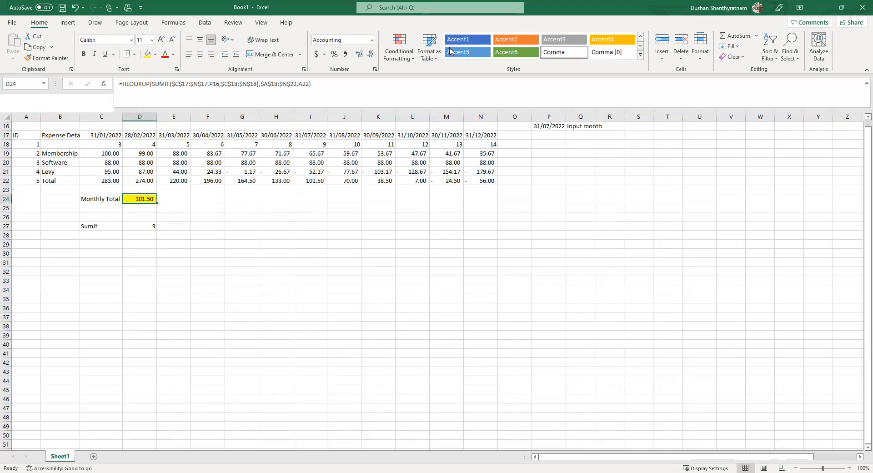
{"action": "left_click", "coordinate": [475, 190]}
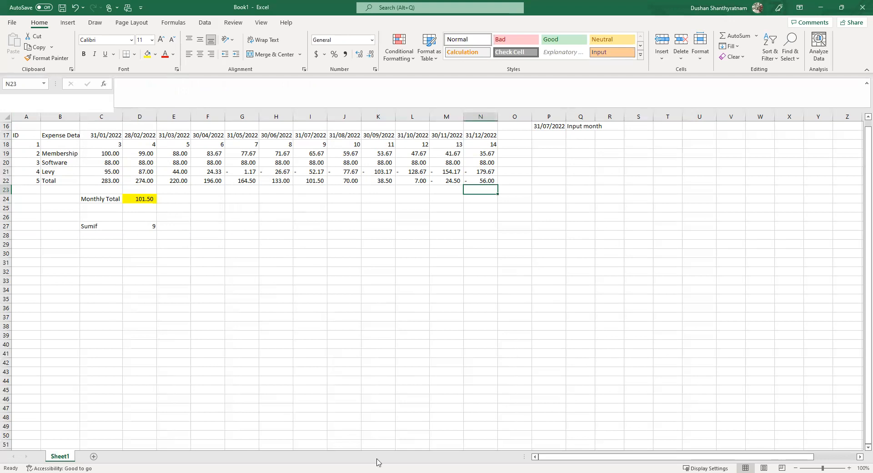